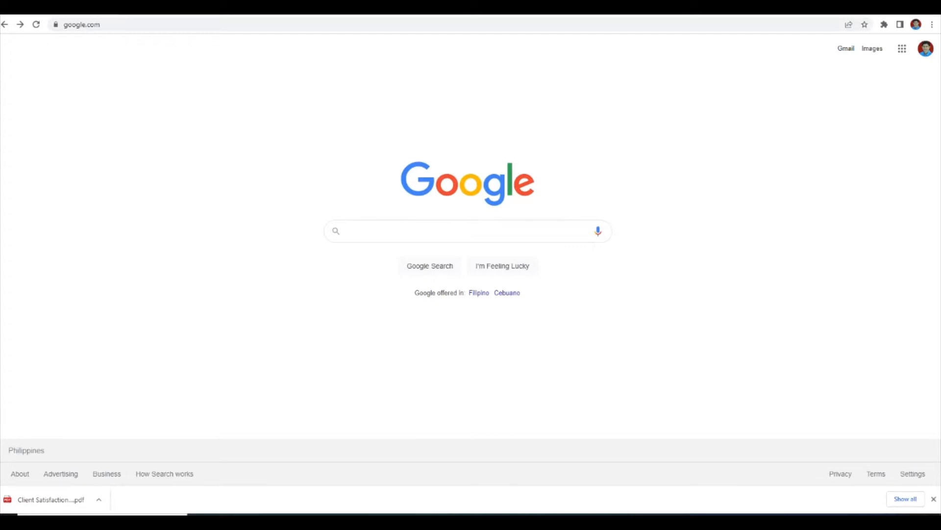
Search Google for "questionnaire for satisfaction pdf"
left_click(431, 230)
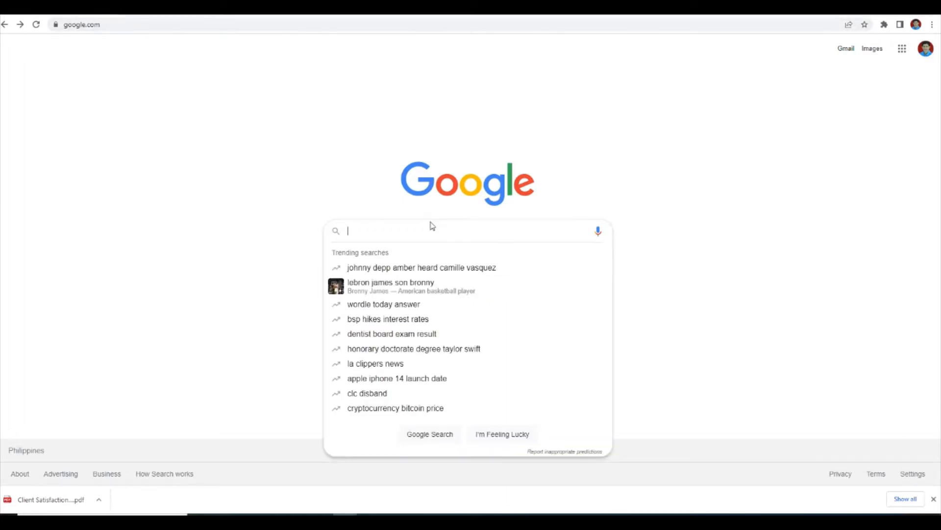
type("qu")
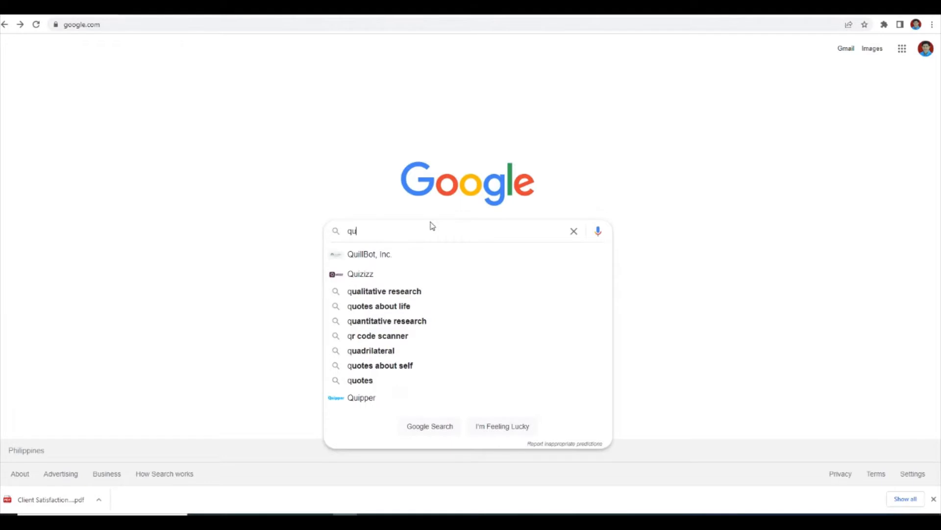
type("estionnair")
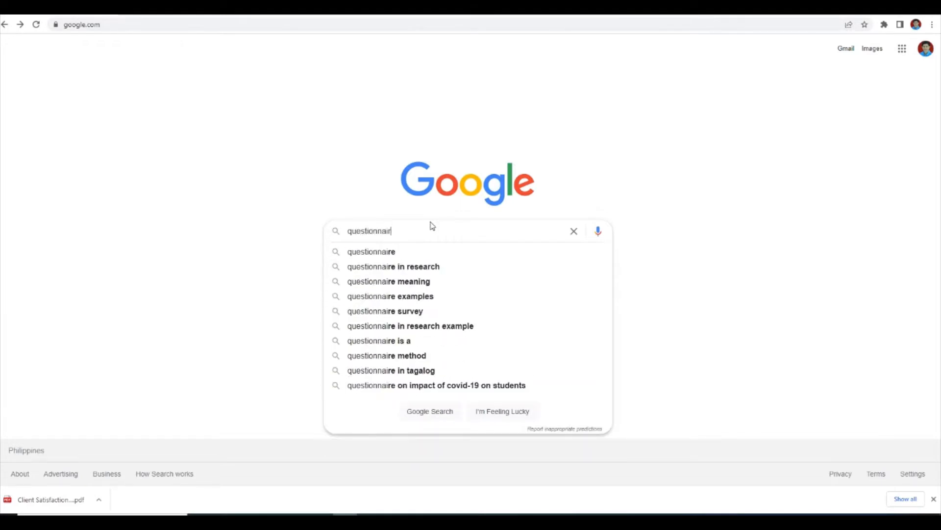
type("e for sati")
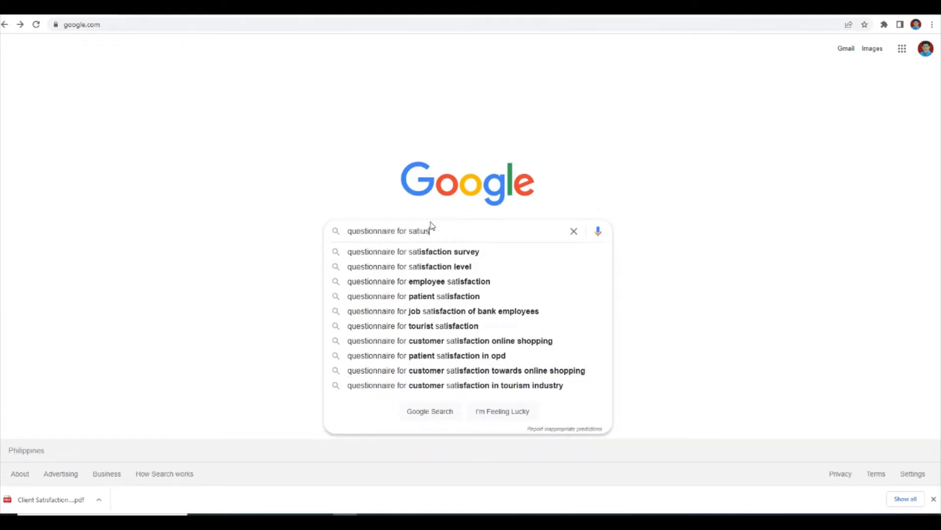
type("sfactio")
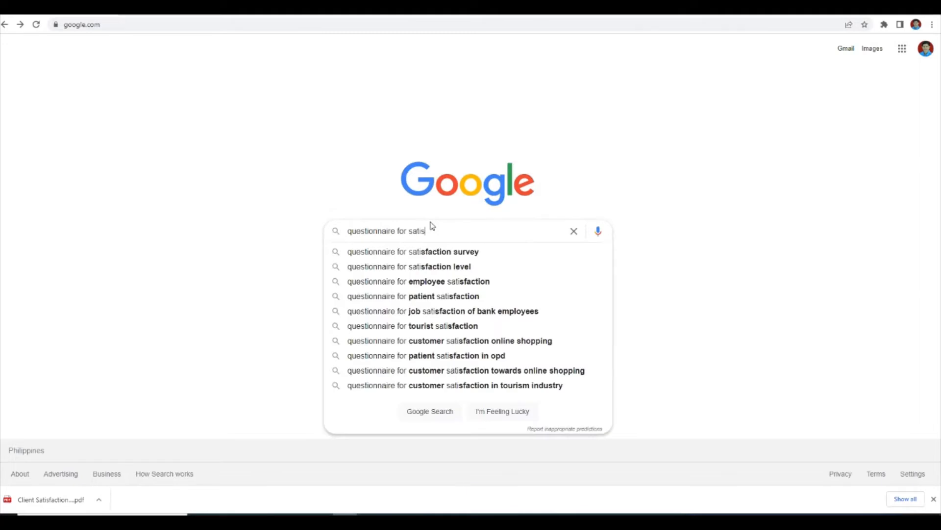
type("n ")
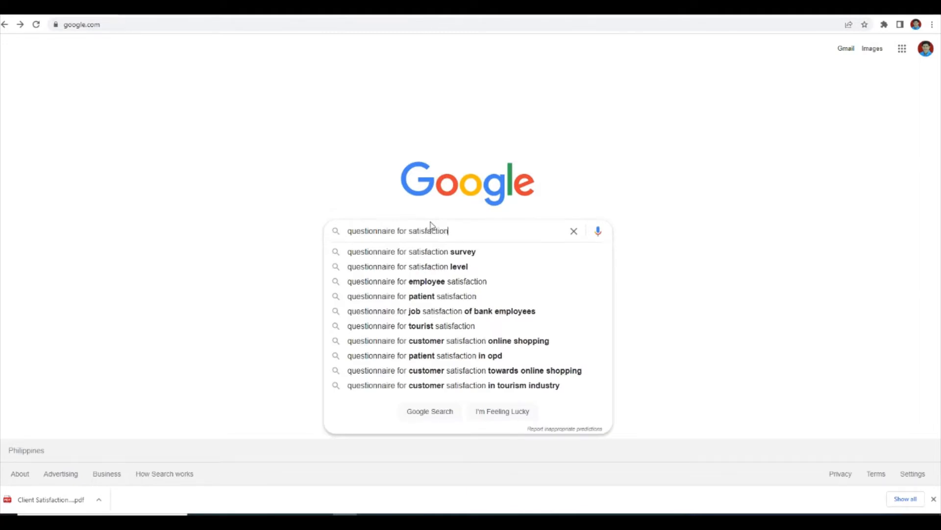
type("p")
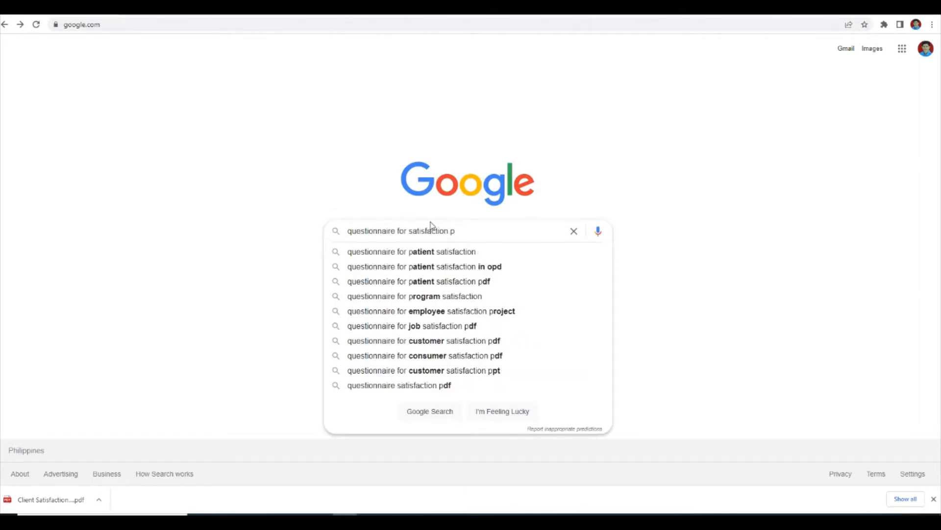
type("df")
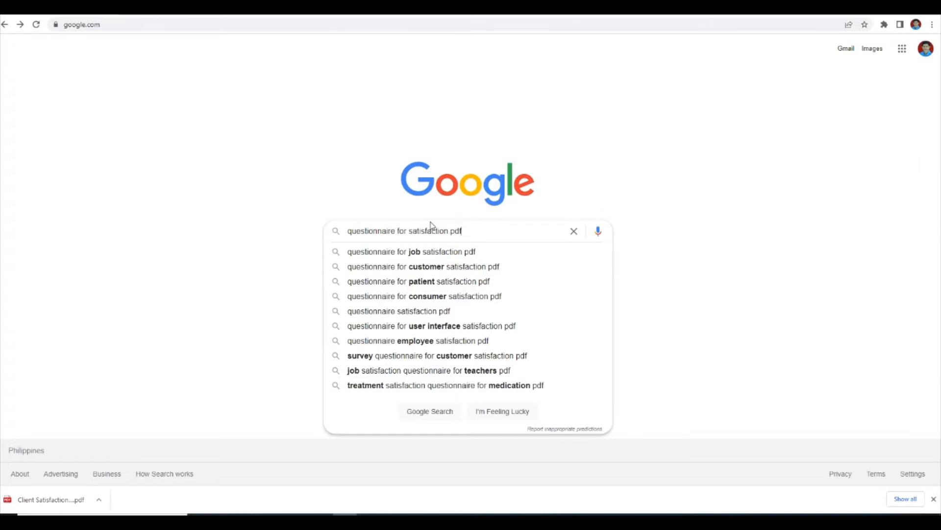
key("Return")
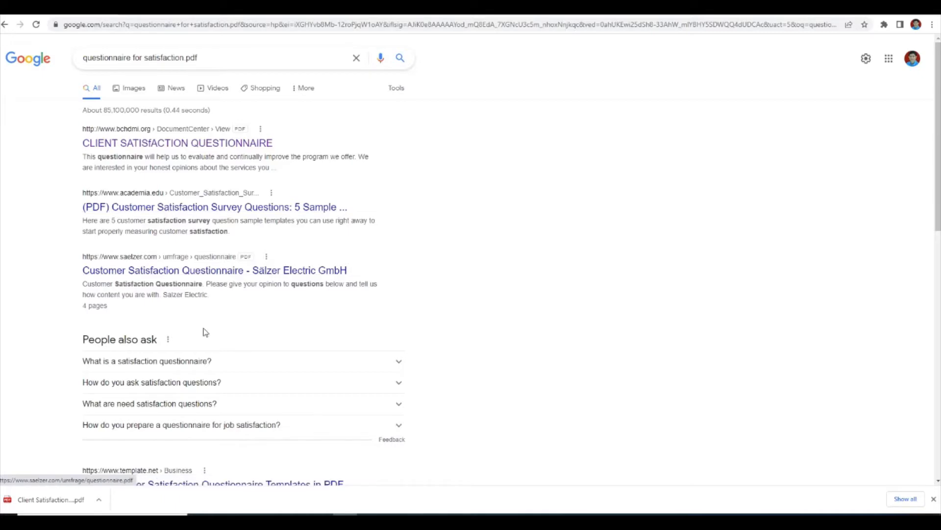
Open the "CLIENT SATISFACTION QUESTIONNAIRE" PDF result from bchdmi.org
scroll(217, 357, "down", 3)
scroll(218, 357, "up", 3)
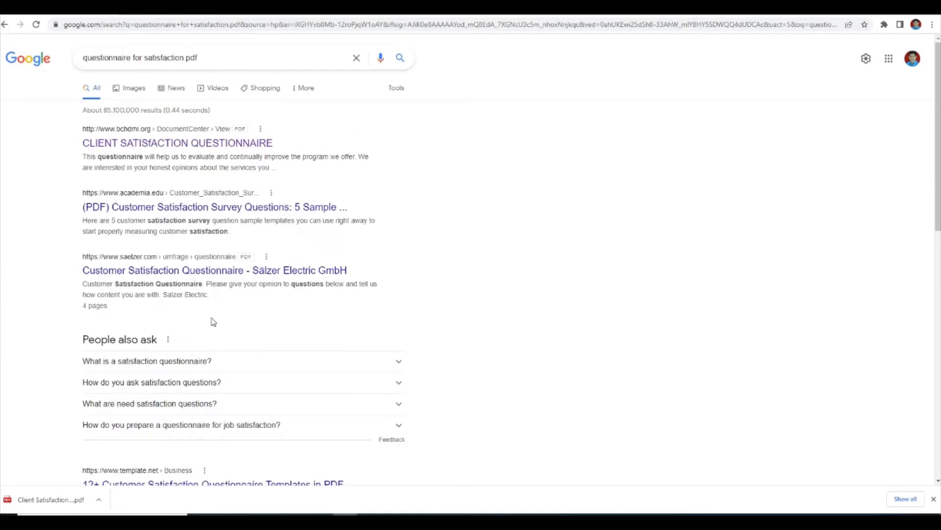
left_click(191, 145)
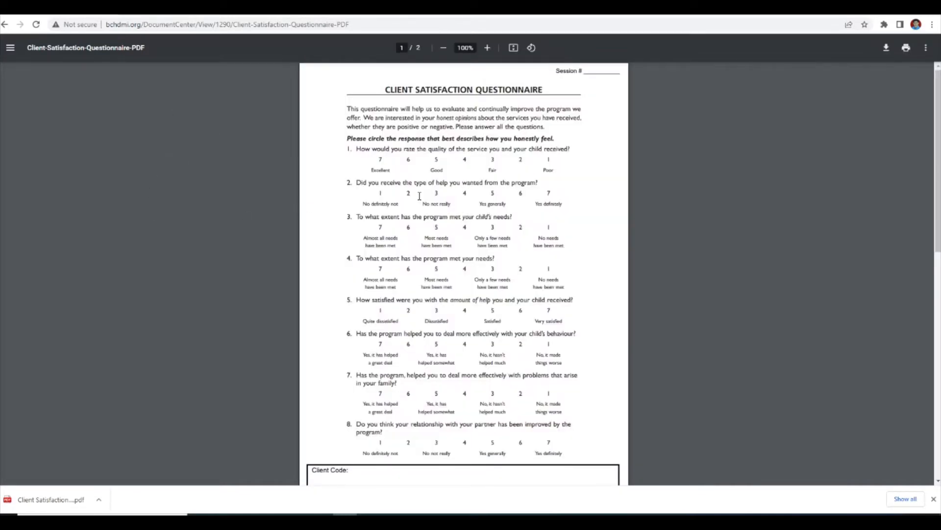
Examine the questions and rating scales on both pages of the client satisfaction questionnaire, enlarged to 200%
scroll(476, 234, "down", 10)
scroll(473, 231, "down", 3)
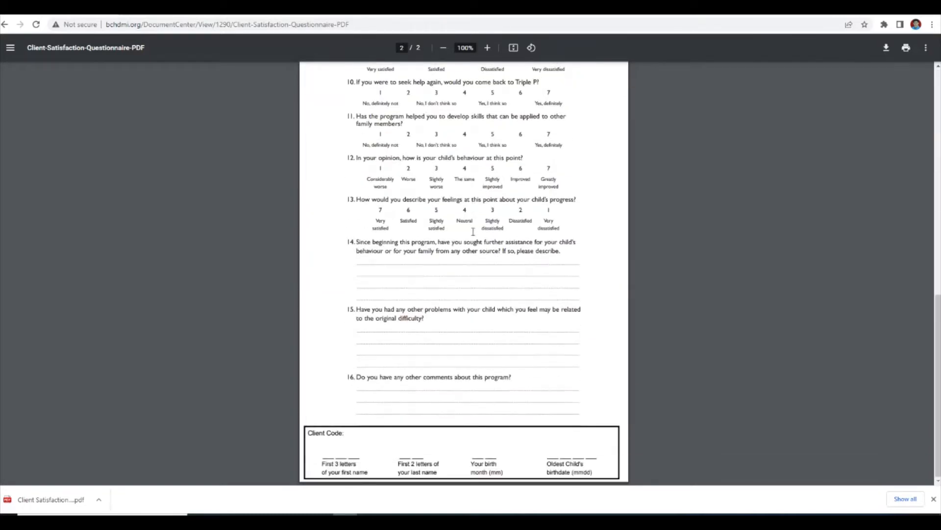
scroll(473, 231, "up", 13)
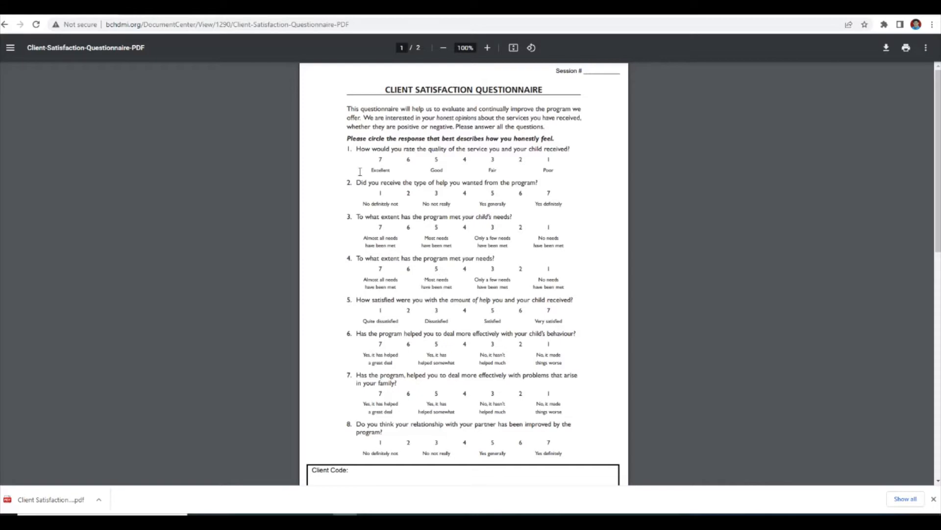
left_click(487, 48)
left_click(487, 48)
left_click(486, 48)
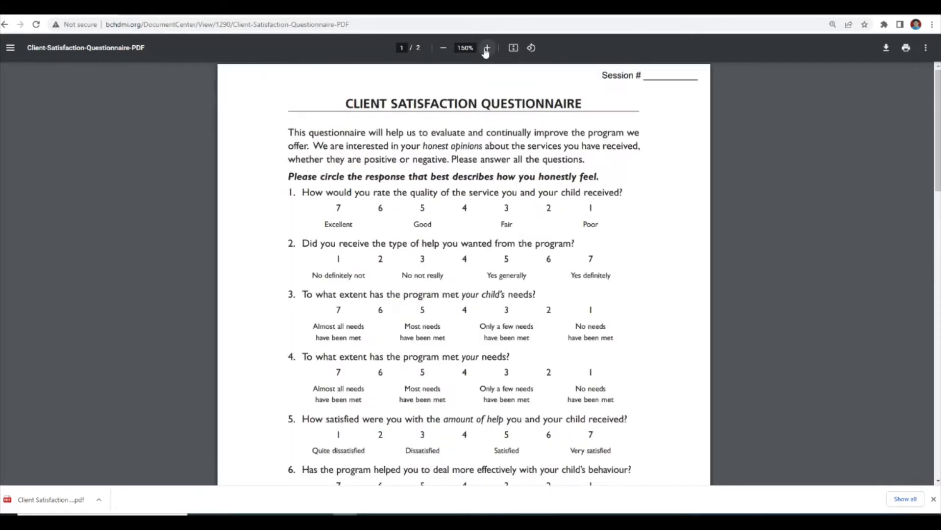
left_click(487, 48)
left_click(487, 48)
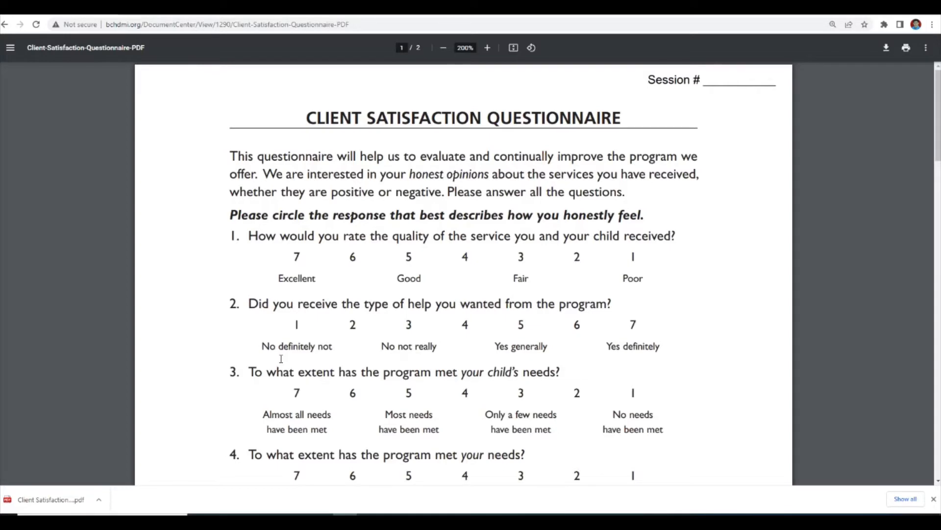
scroll(281, 358, "down", 4)
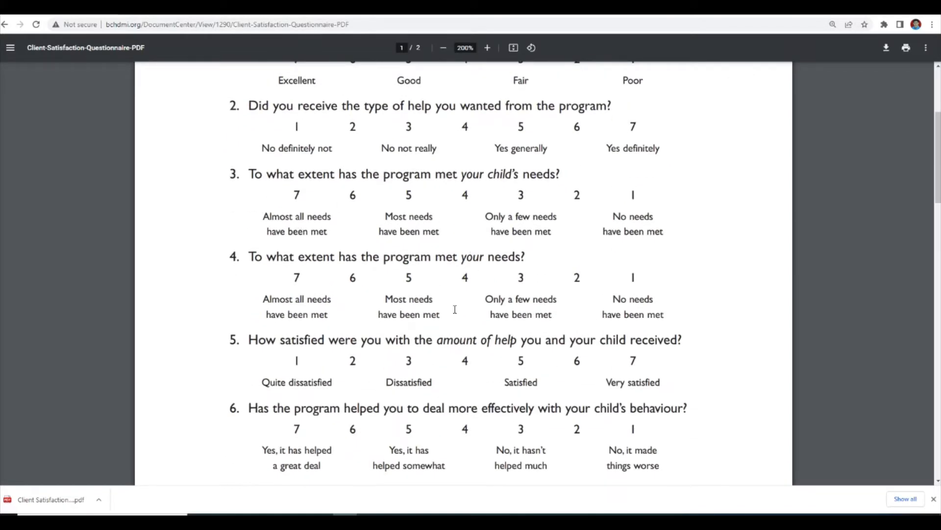
scroll(444, 308, "up", 3)
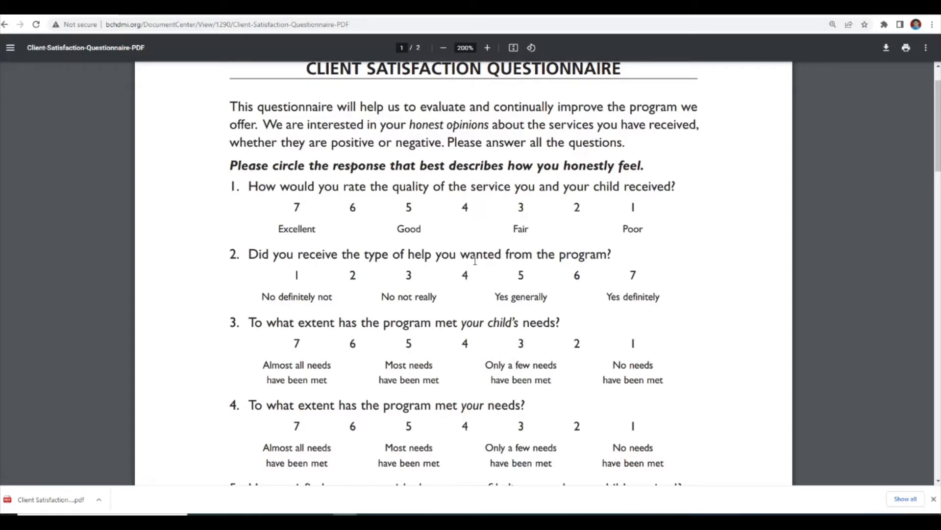
scroll(390, 312, "down", 4)
scroll(390, 313, "down", 5)
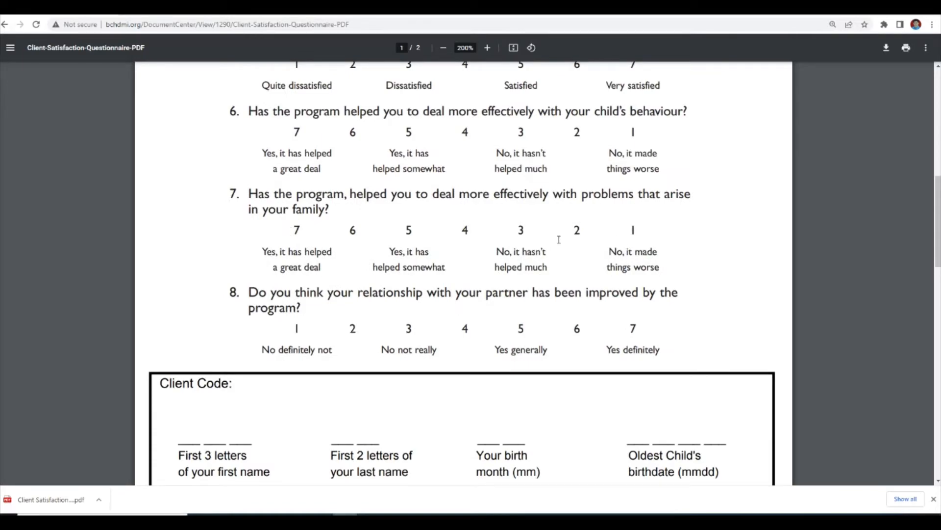
scroll(498, 306, "down", 9)
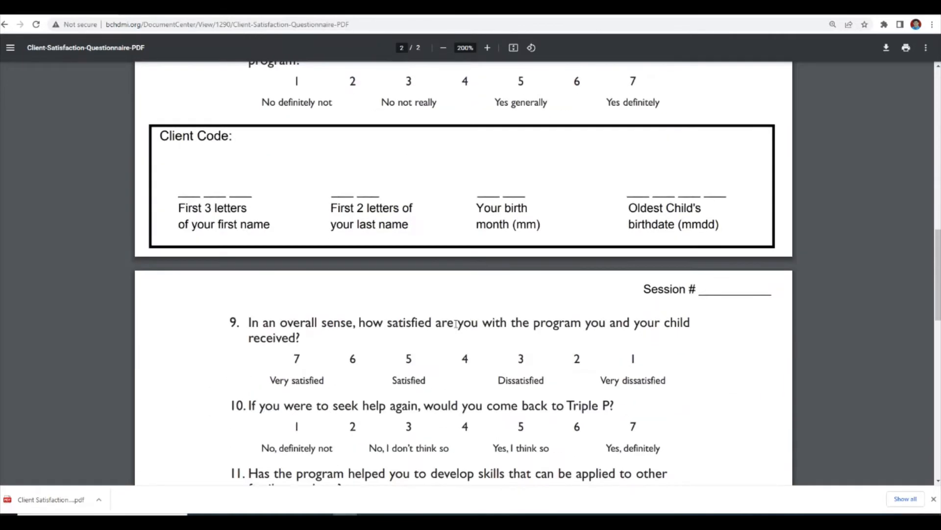
scroll(448, 321, "down", 4)
scroll(447, 319, "up", 12)
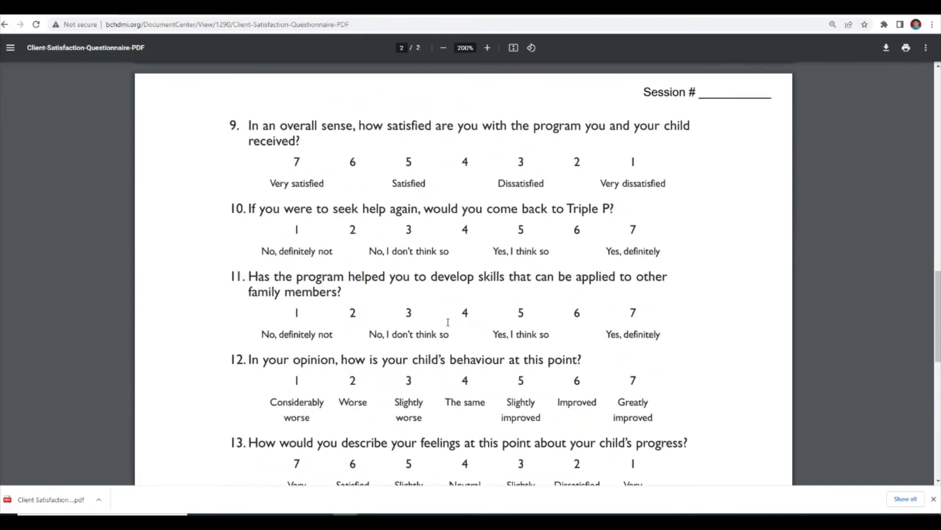
scroll(417, 309, "up", 10)
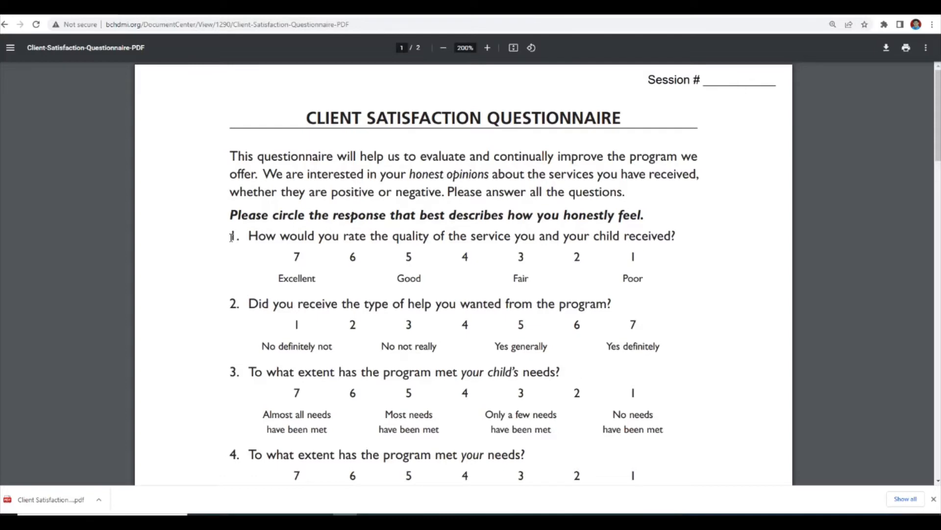
Copy the text of question 1 about the quality of the service received, and switch to the Excel workbook
left_click_drag(231, 238, 703, 235)
right_click(644, 237)
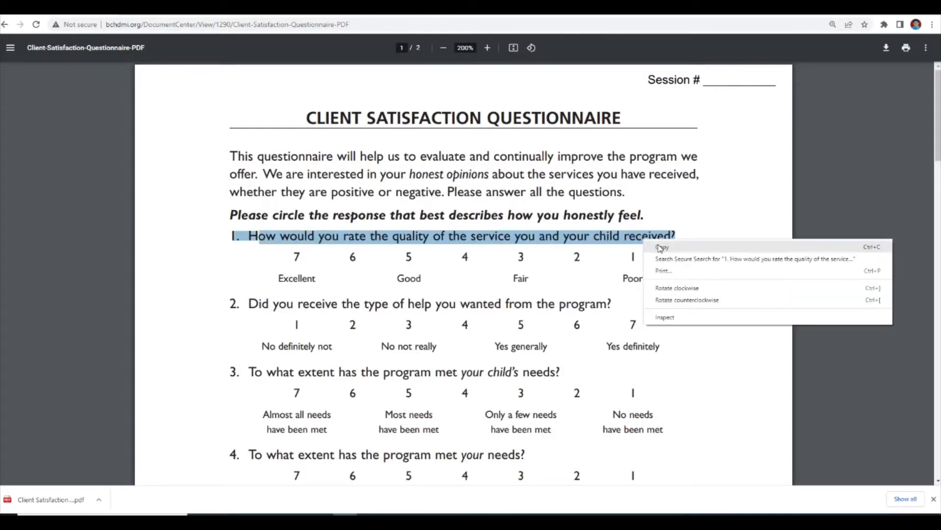
left_click(660, 246)
left_click(466, 519)
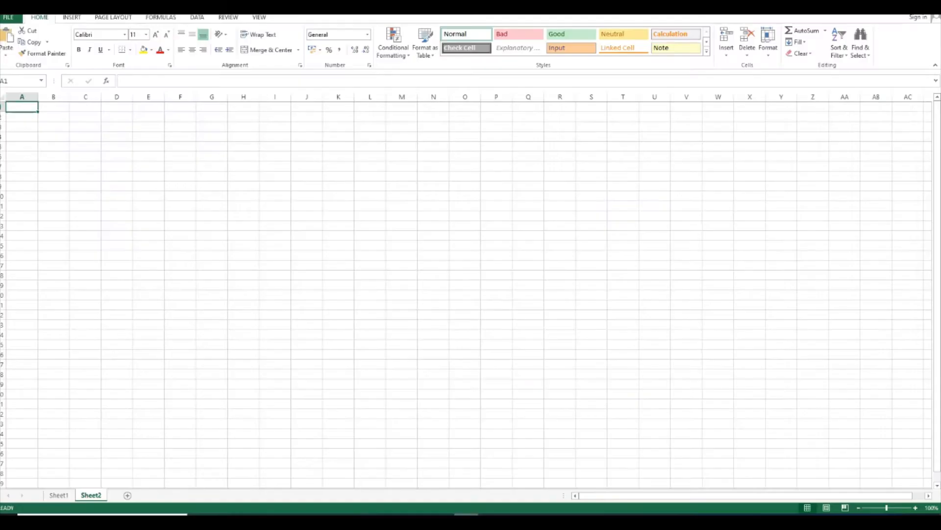
Widen column A on Sheet2 and enter the heading "Respondents" in cell A1
left_click_drag(40, 101, 86, 101)
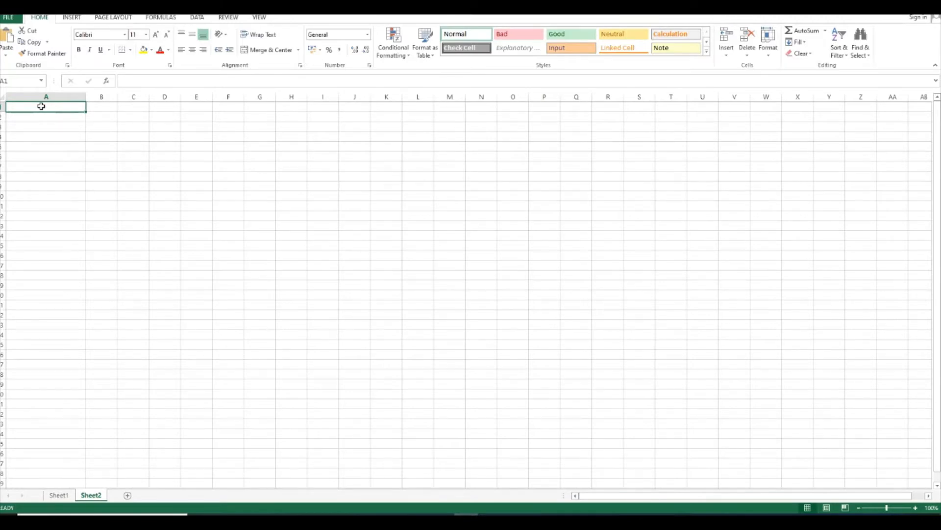
left_click(915, 507)
left_click(915, 508)
left_click(915, 507)
left_click(915, 508)
left_click(916, 508)
left_click(915, 508)
left_click(916, 508)
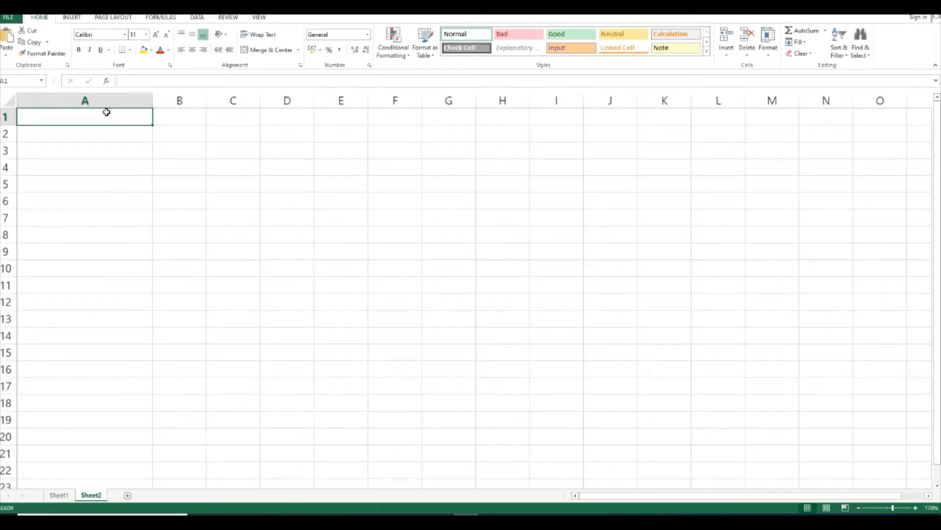
type("Respondents")
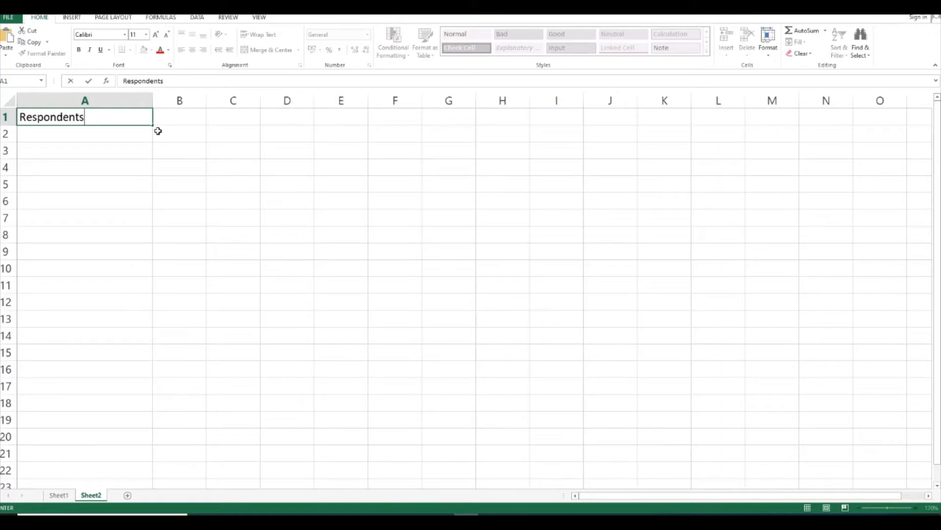
left_click(194, 157)
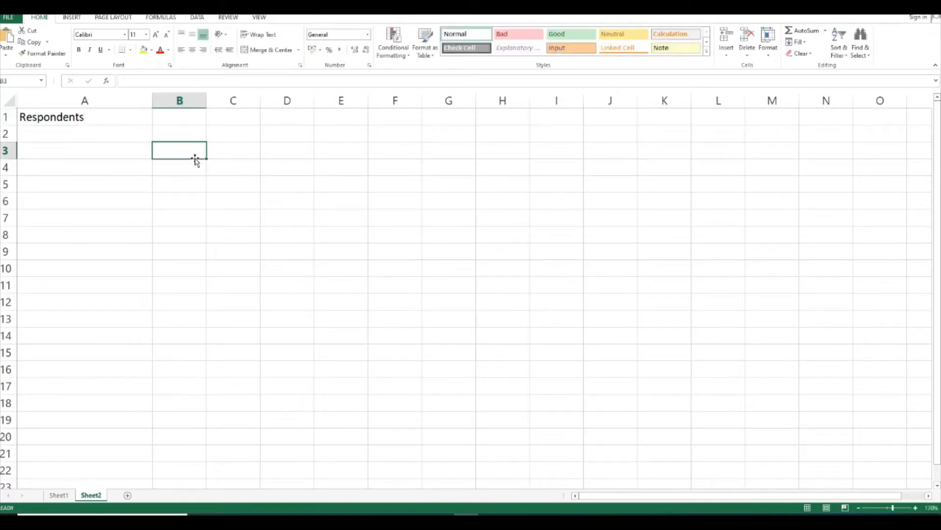
Enter 1 as the first respondent number in cell A2
left_click(95, 137)
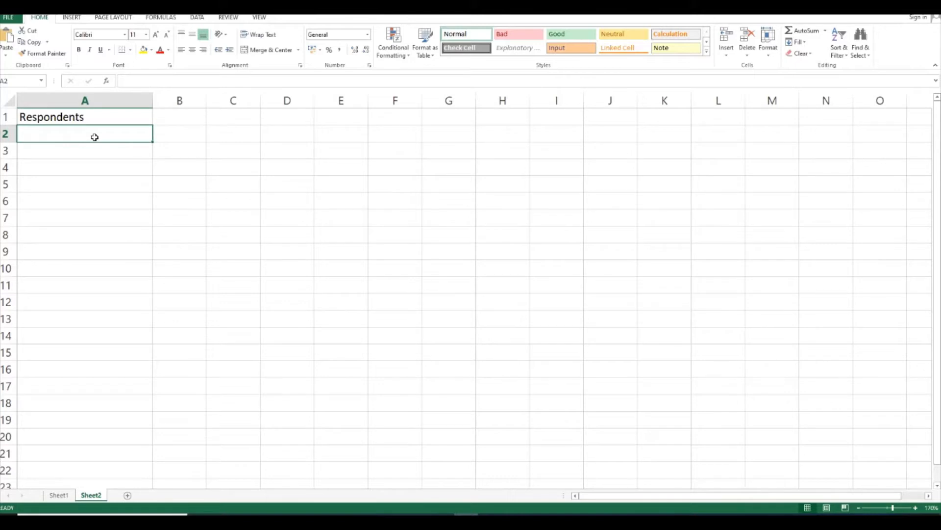
type("1")
key("Return")
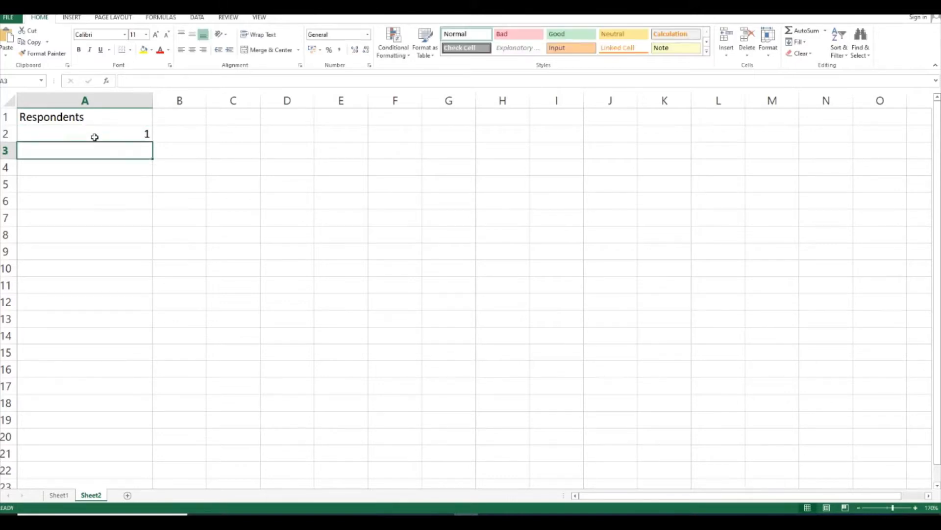
Enter 3, 4 and 5 in cells A3 to A5 below the first respondent number
type("3")
key("Return")
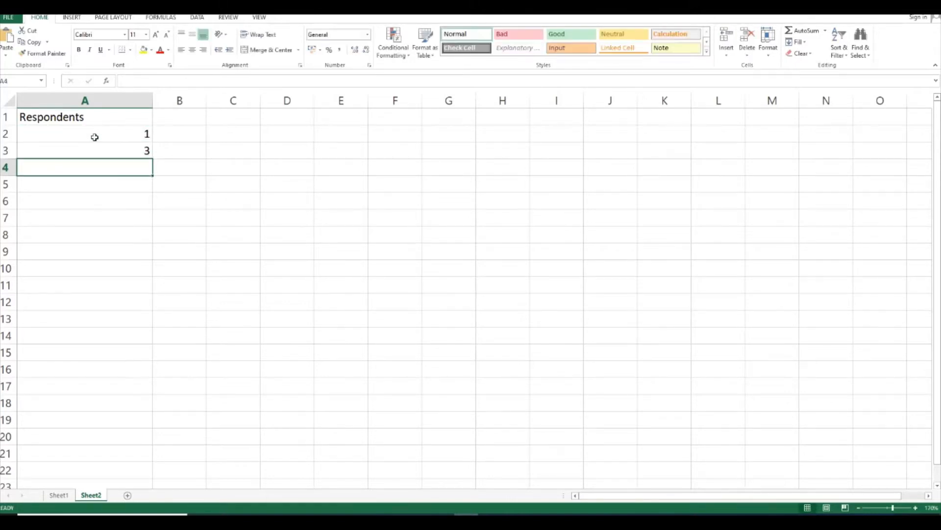
type("4")
key("Return")
type("5")
key("Return")
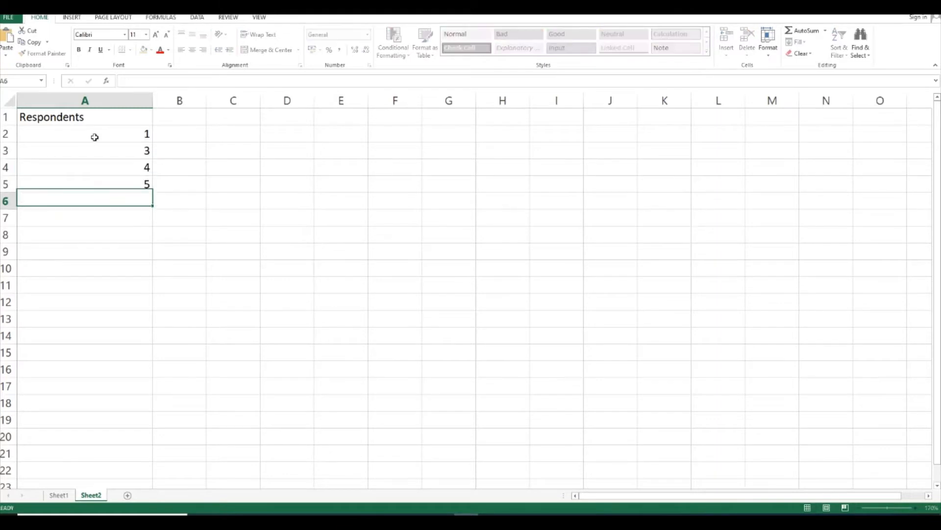
left_click_drag(95, 137, 103, 184)
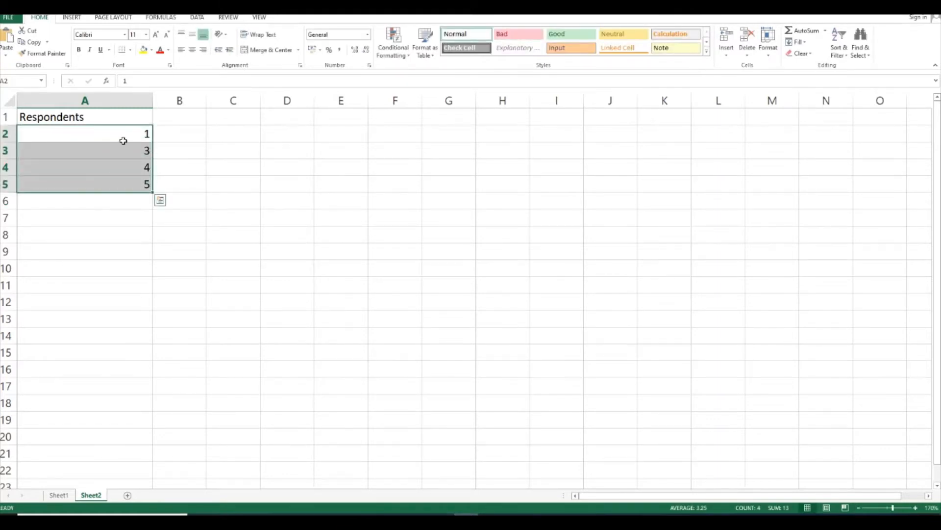
Renumber the respondents as 2, 3, 4 and 5 in cells A3 to A6, and extend the number series down to 37 in A38
left_click(123, 149)
type("2")
key("Return")
type("3")
key("Return")
type("4")
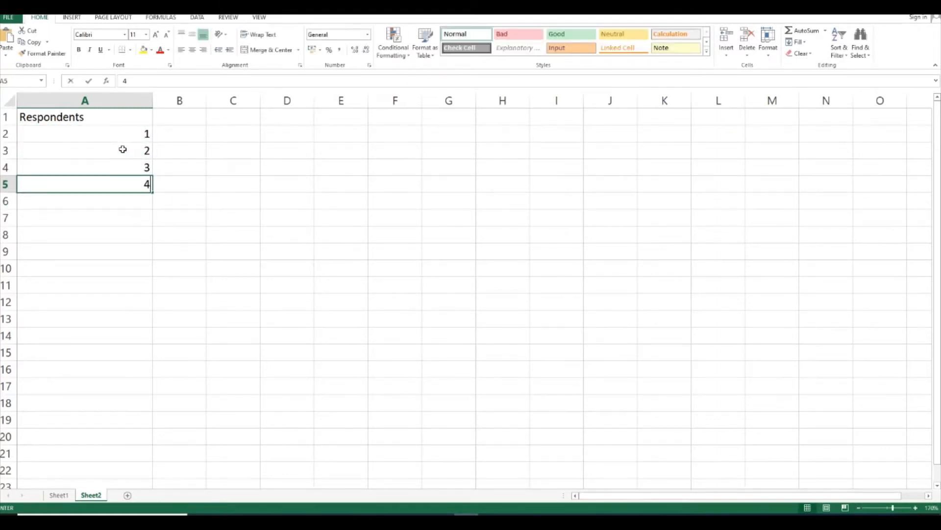
key("Return")
type("5")
key("Return")
left_click_drag(118, 135, 145, 466)
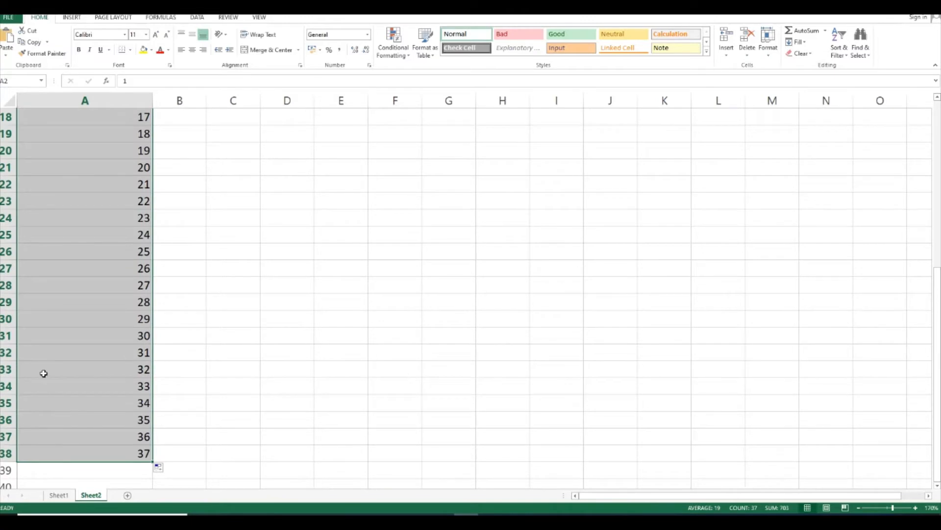
Clear the respondent numbers 31 to 37 from cells A32 to A38 so the list ends at 30
left_click(3, 351)
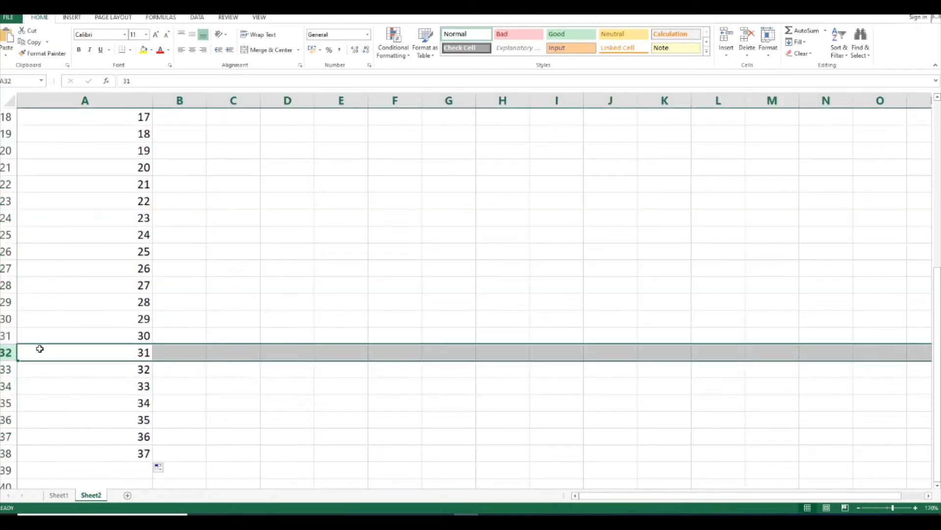
left_click_drag(37, 347, 79, 462)
key("Delete")
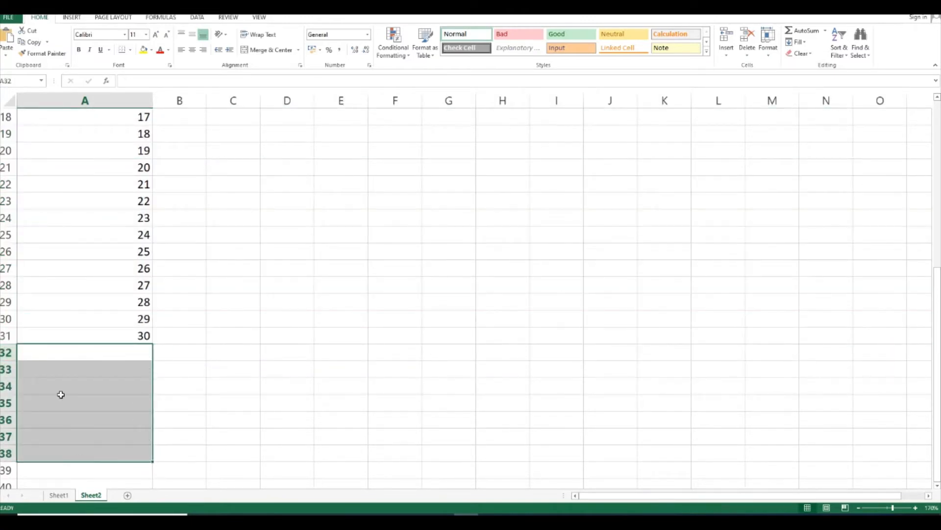
Centre the Respondents heading and the numbers 1 to 30 in cells A1 to A31
left_click_drag(72, 333, 69, 20)
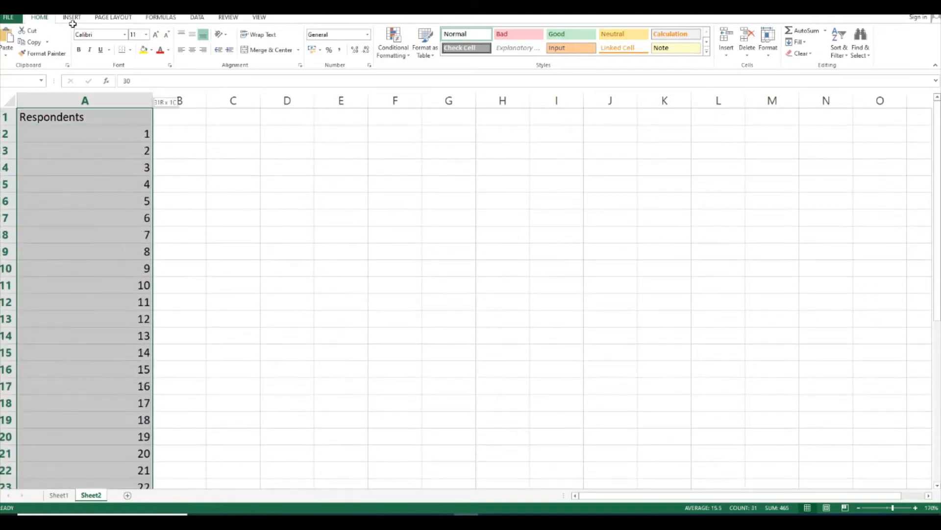
left_click(192, 50)
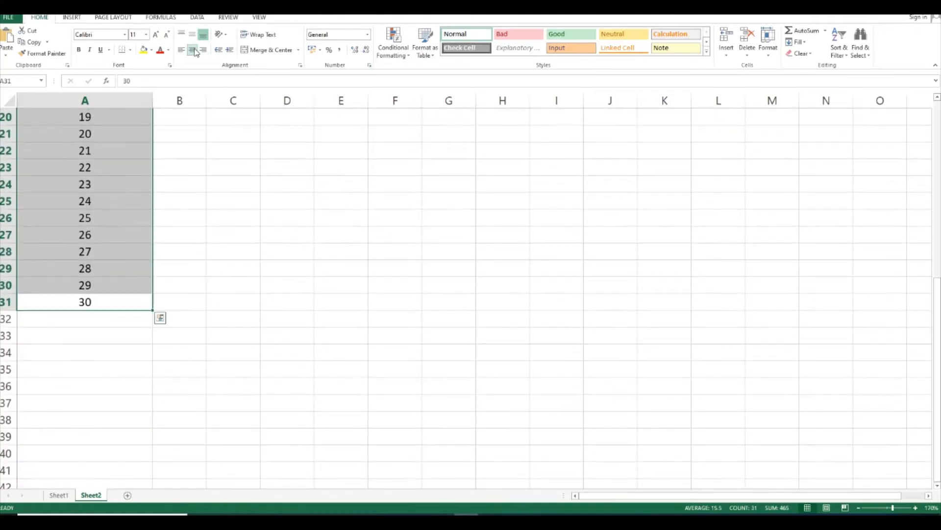
scroll(187, 277, "up", 6)
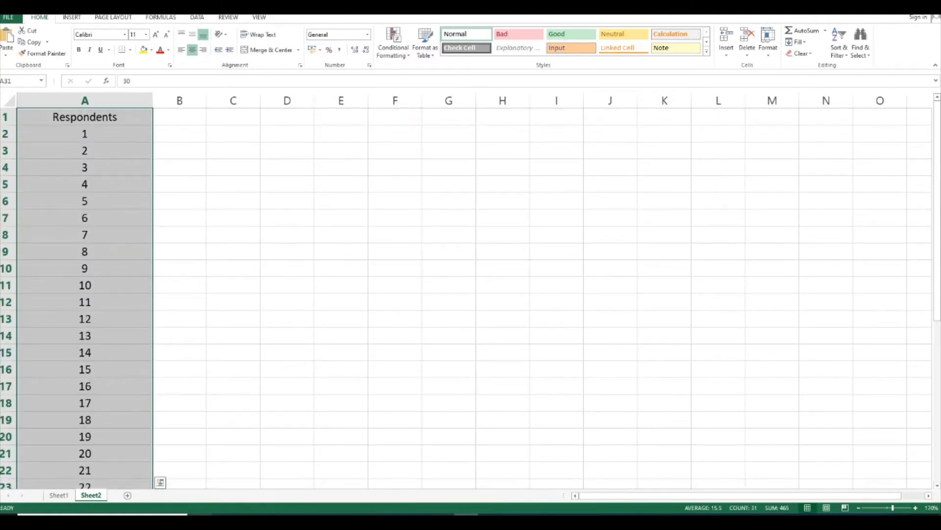
Copy question 1, about the quality of the service received, from the questionnaire PDF in Chrome into cell B1 of the Excel sheet
mouse_move(345, 515)
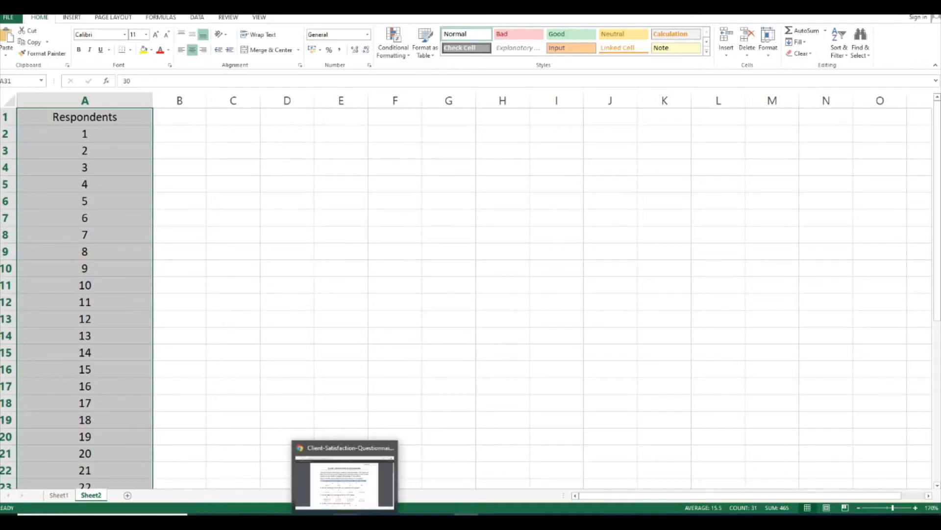
left_click(340, 475)
right_click(336, 241)
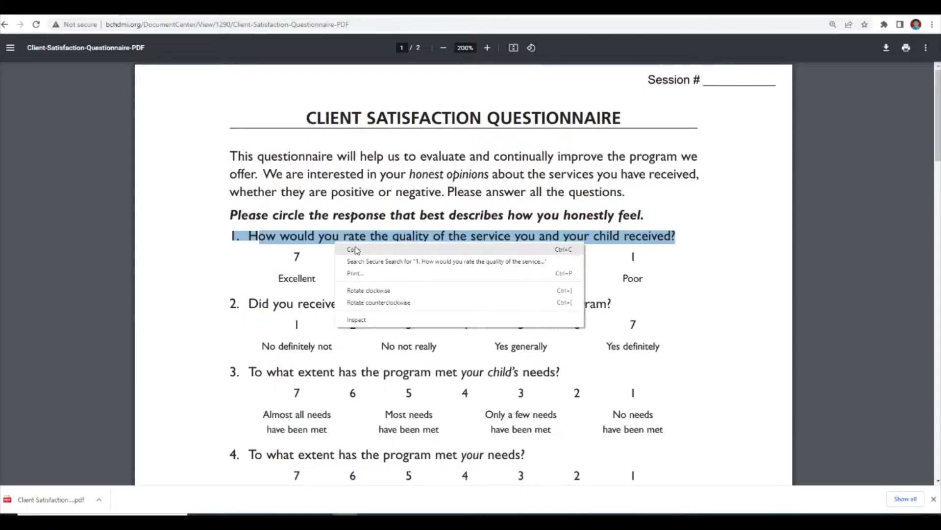
left_click(355, 247)
key("alt+Tab")
left_click(179, 117)
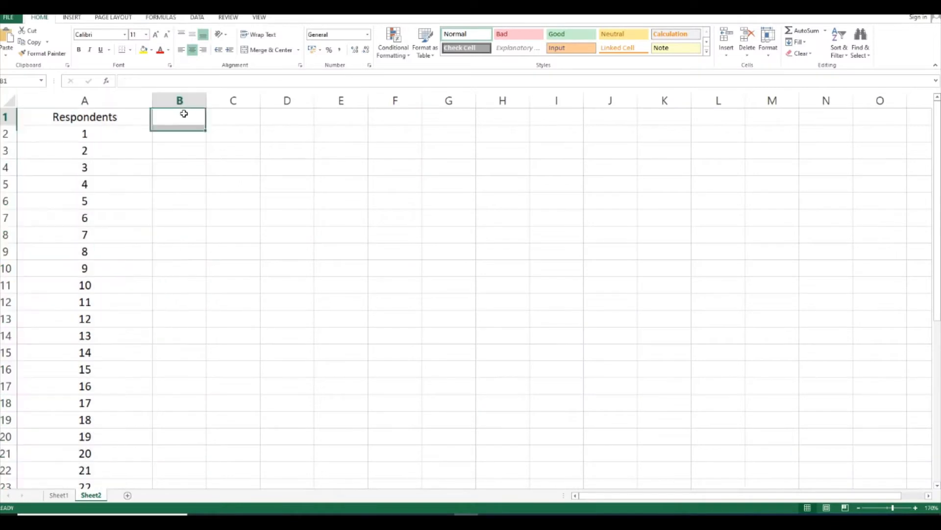
right_click(184, 116)
left_click(217, 161)
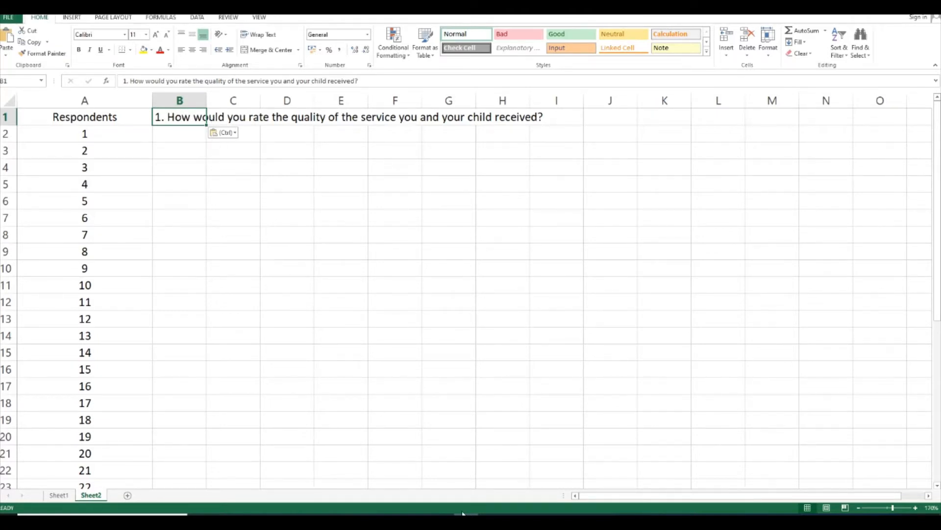
Copy question 2, about the type of help wanted from the program, from the questionnaire PDF into cell C1
key("alt+Tab")
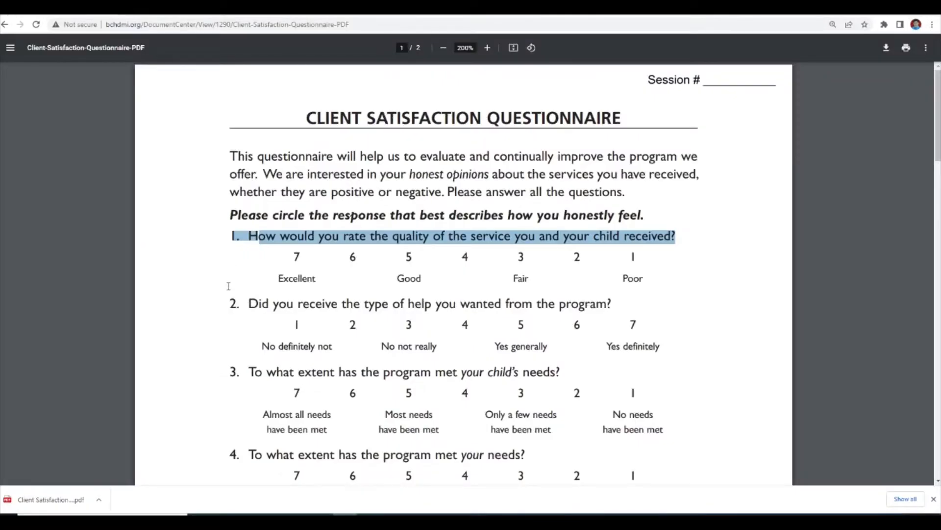
left_click_drag(228, 301, 610, 307)
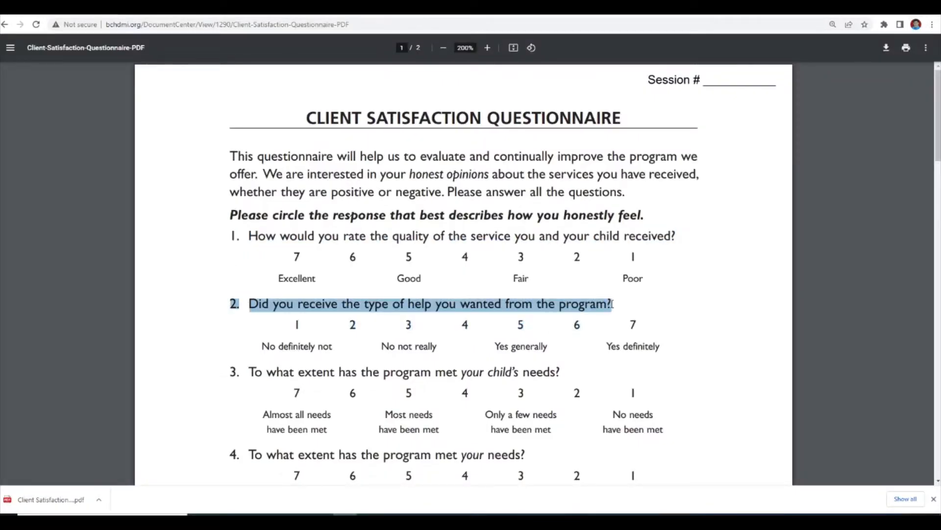
right_click(599, 304)
left_click(616, 311)
key("alt+Tab")
right_click(222, 117)
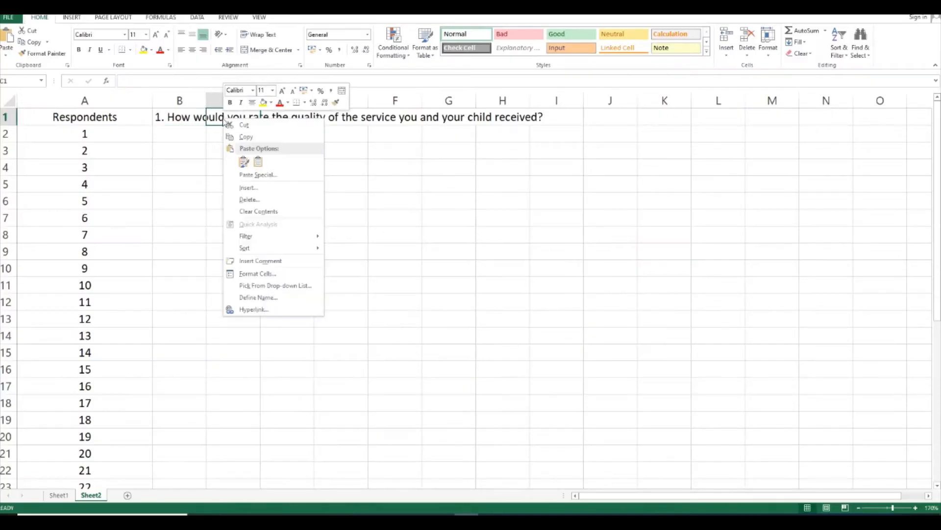
left_click(255, 162)
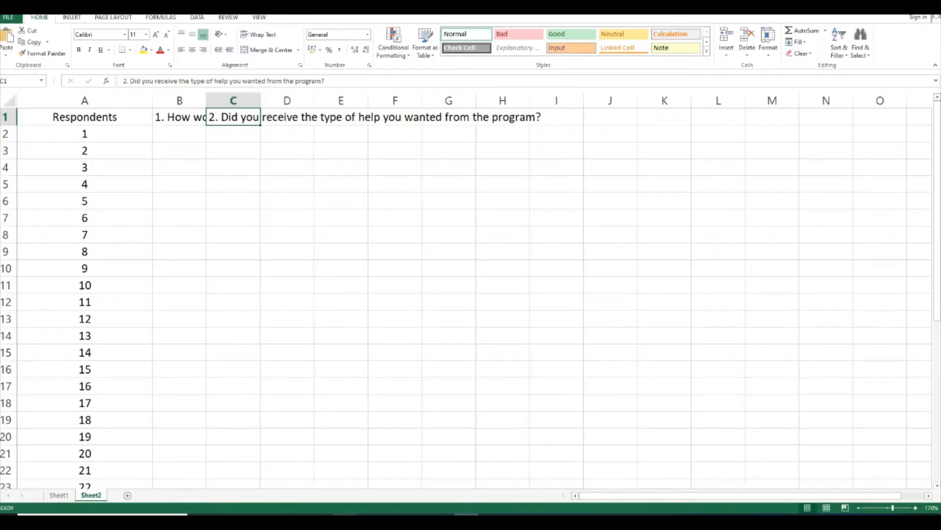
Copy question 3, on the extent to which the program met the child's needs, from the questionnaire PDF into cell D1
key("alt+Tab")
left_click_drag(232, 373, 562, 372)
right_click(492, 373)
left_click(525, 383)
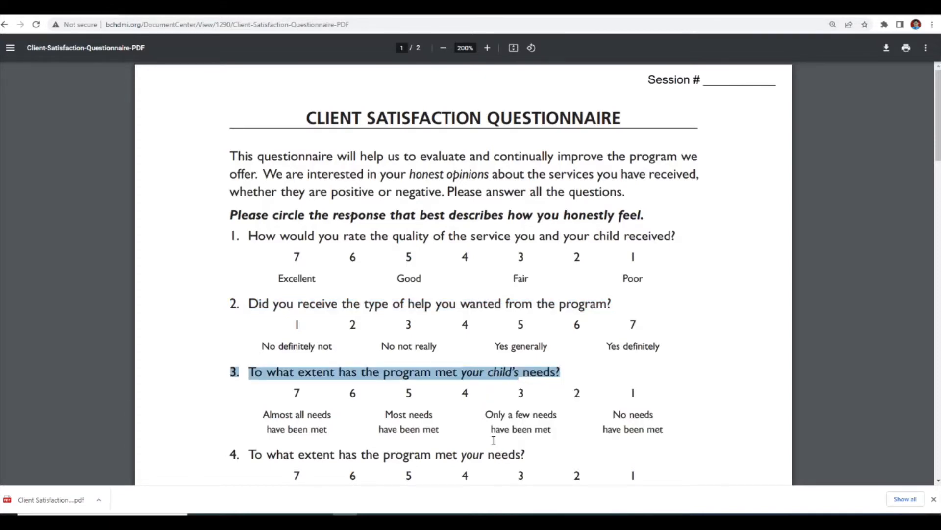
key("alt+Tab")
right_click(271, 120)
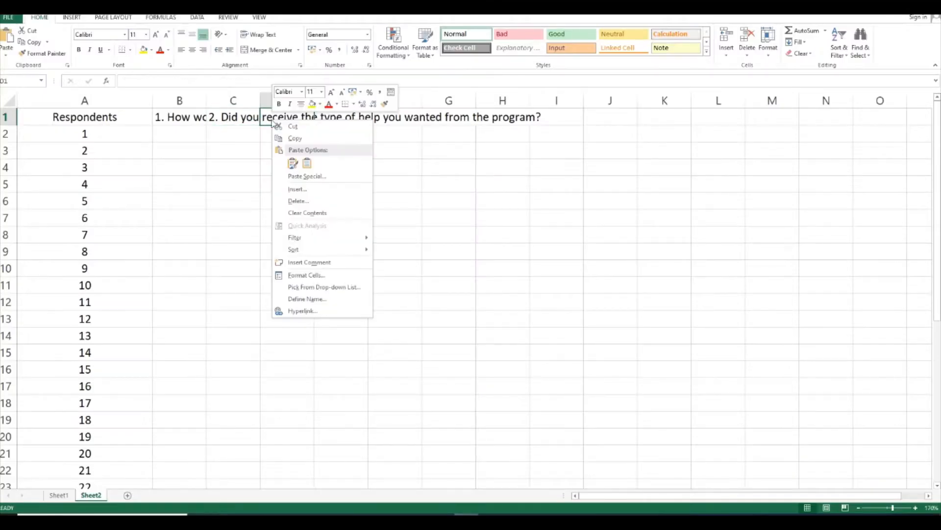
left_click(304, 162)
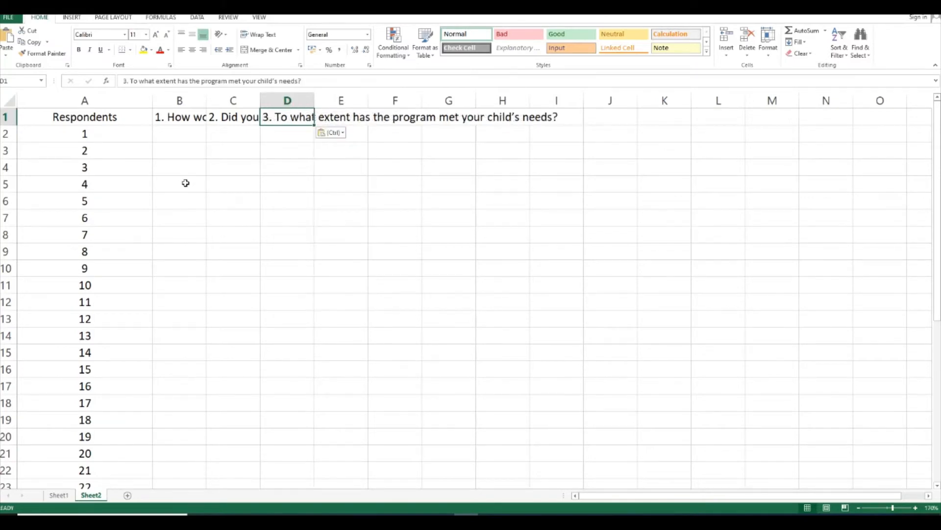
left_click(349, 198)
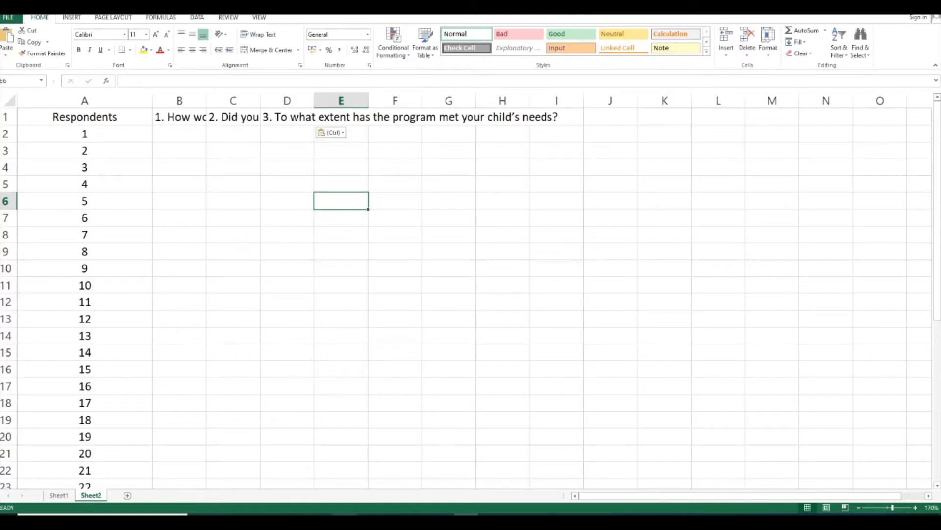
Copy the headings for questions 4 to 13 from Sheet1 and paste them as values into Sheet2 starting at cell E1
left_click(59, 496)
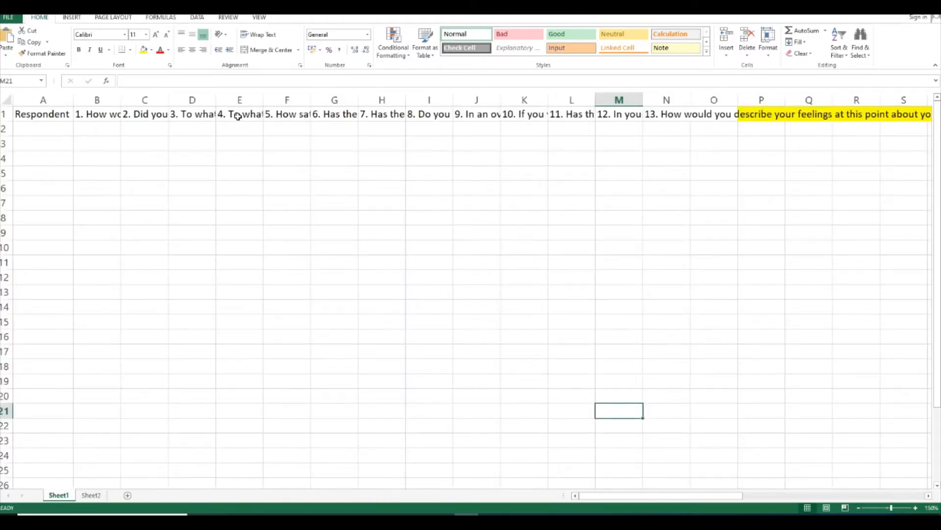
left_click_drag(238, 116, 702, 99)
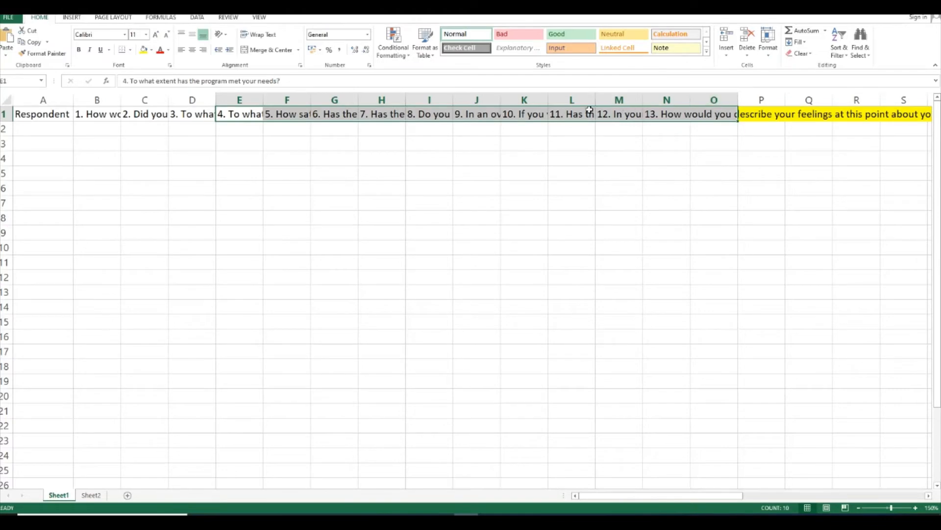
right_click(564, 116)
left_click(583, 132)
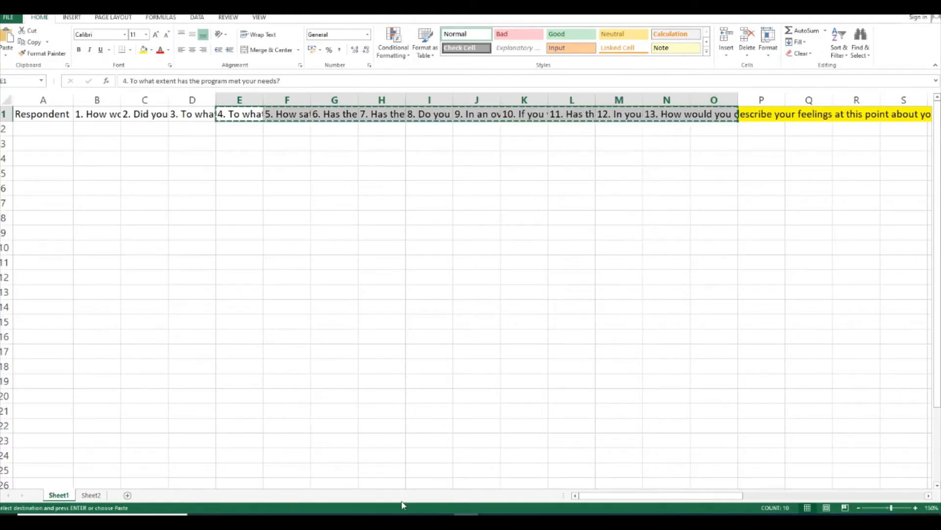
left_click(90, 495)
left_click(338, 117)
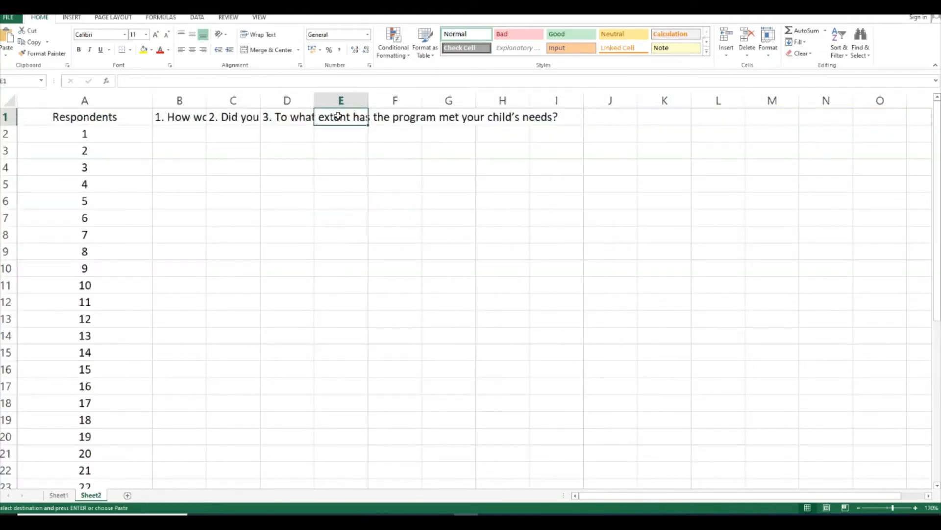
right_click(338, 116)
left_click(381, 161)
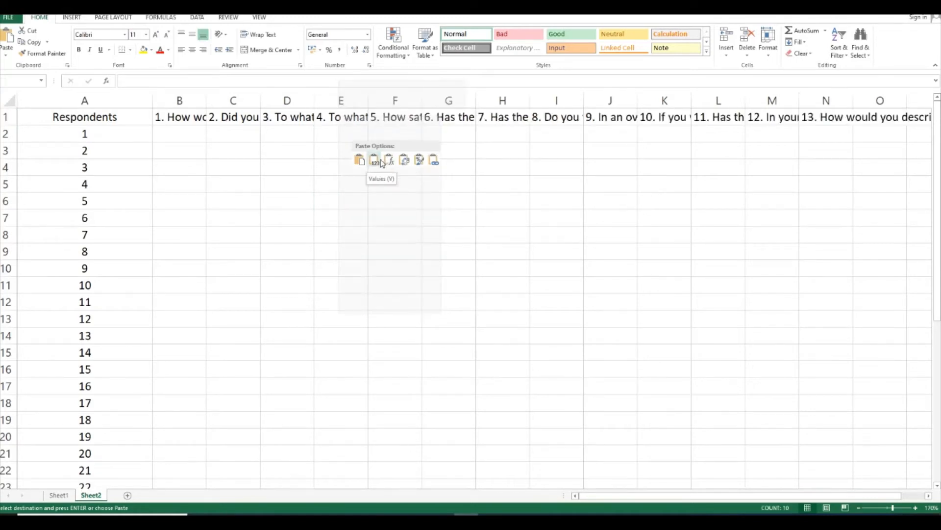
left_click(817, 116)
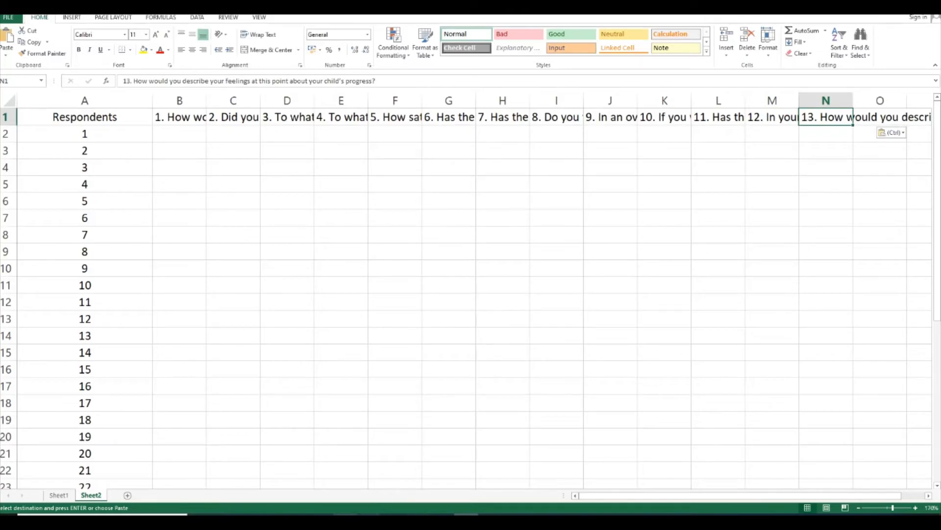
Review the questionnaire PDF's remaining questions and their 1 to 7 answer scales, including the satisfaction labels under question 13
key("alt+Tab")
scroll(250, 332, "down", 20)
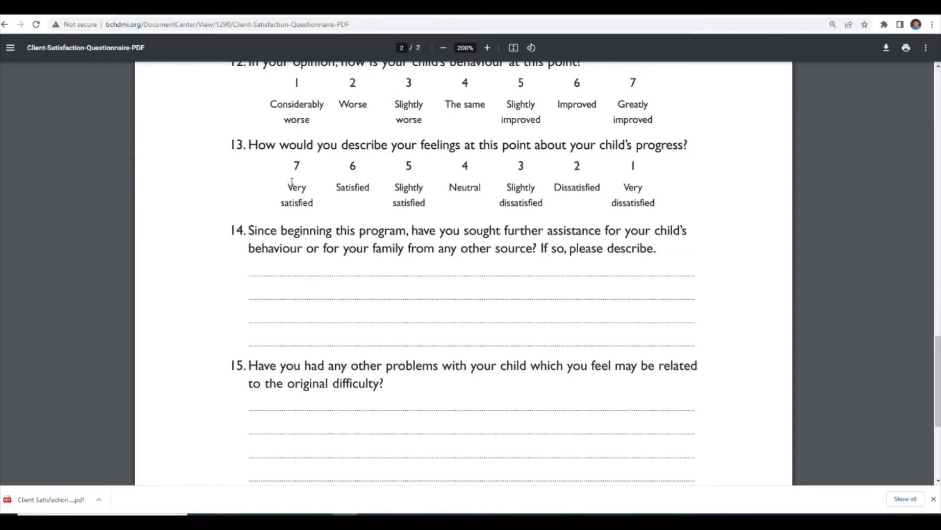
left_click_drag(318, 189, 664, 202)
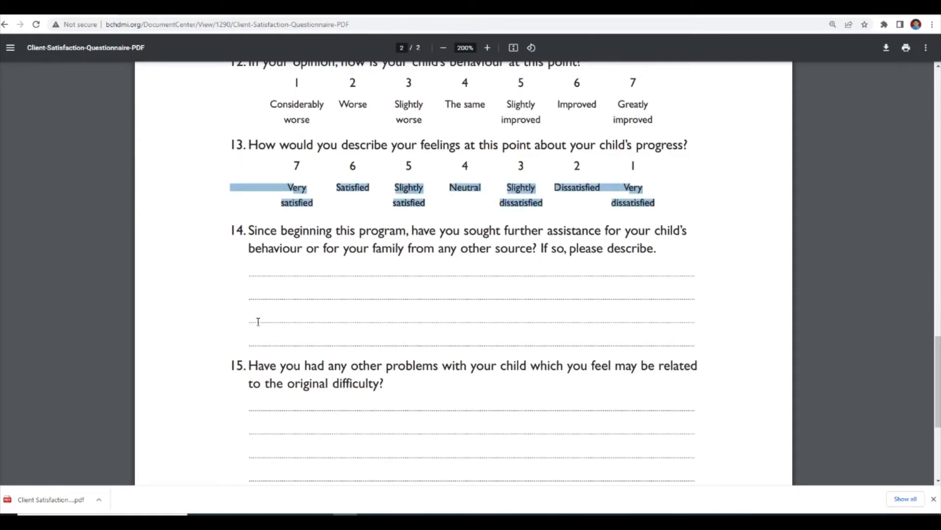
scroll(258, 322, "down", 5)
scroll(262, 347, "up", 8)
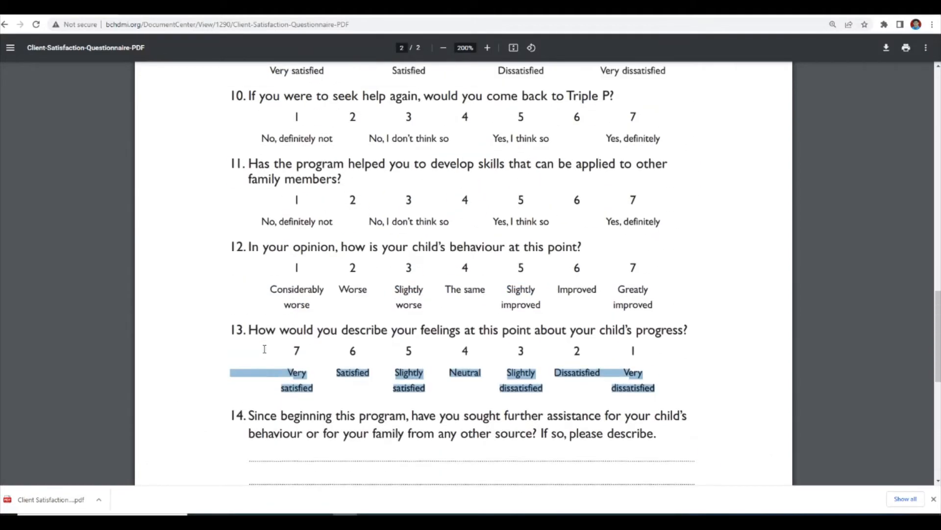
scroll(265, 350, "up", 10)
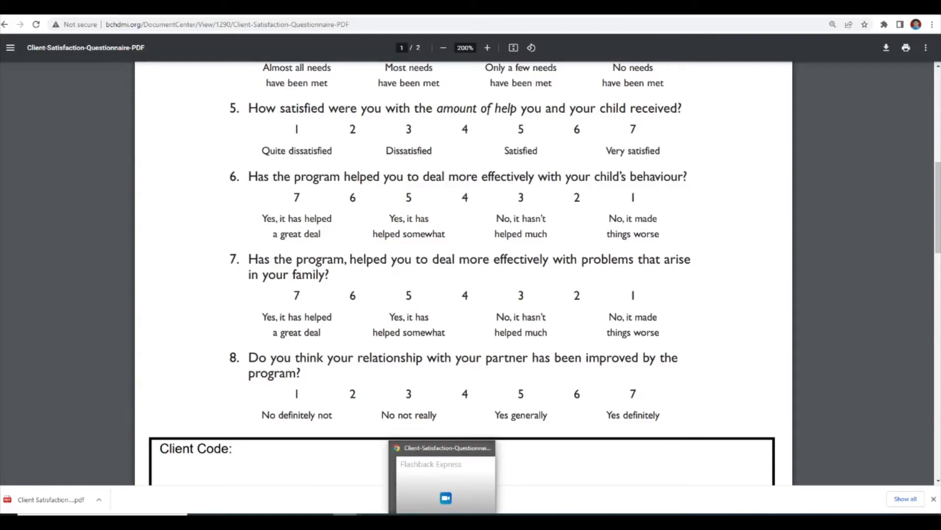
left_click(467, 520)
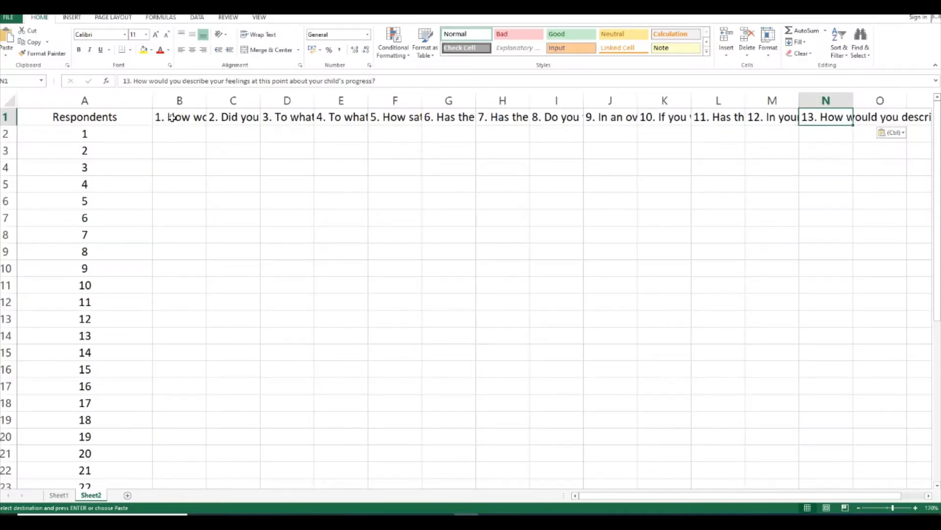
Try text wrapping on the question headings in cells B1 to N1 and switch it off again
left_click_drag(180, 118, 845, 116)
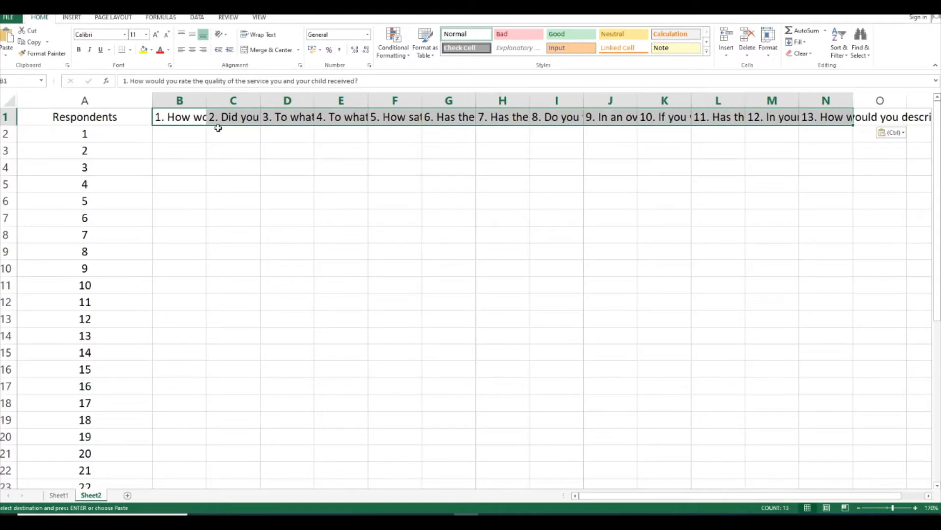
left_click(262, 36)
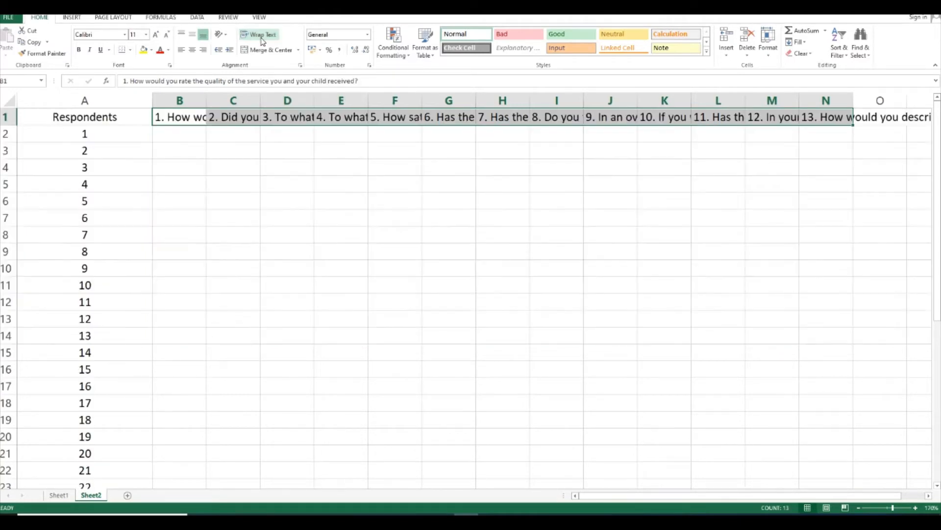
left_click(265, 36)
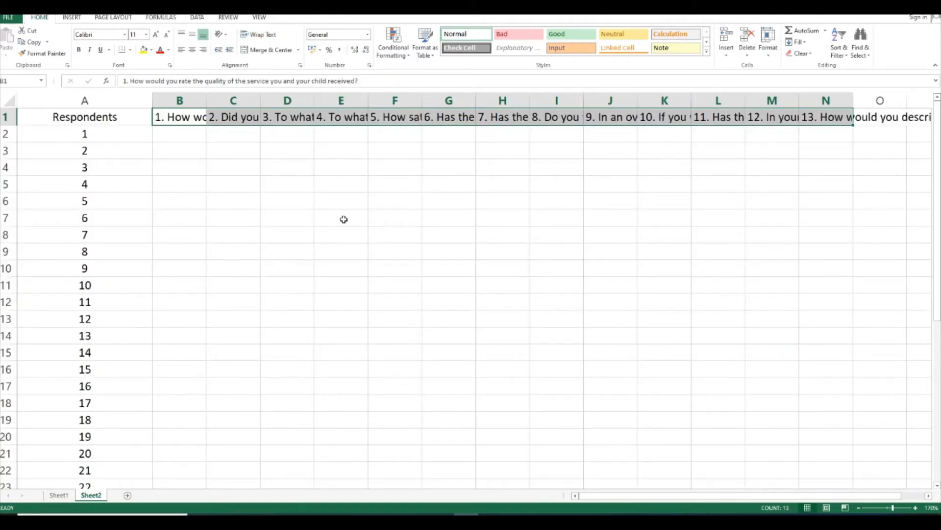
left_click(346, 296)
Check question 1's answer scale in the questionnaire PDF and enter 7 as the first respondent's answer in cell B2
left_click(345, 521)
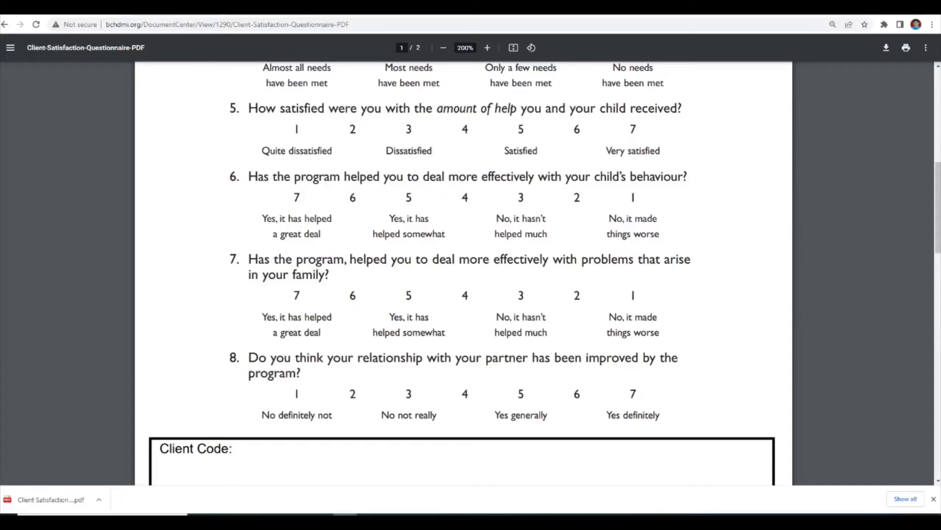
left_click_drag(938, 219, 928, 77)
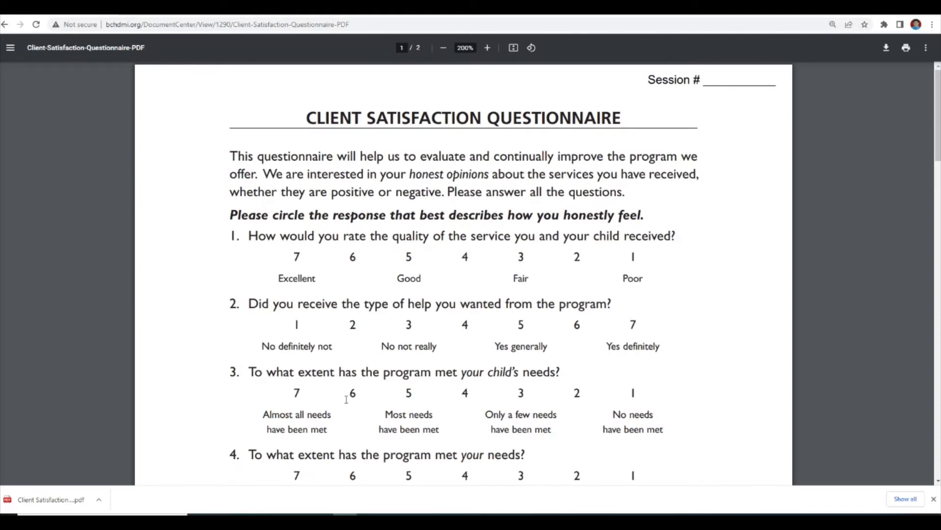
left_click(460, 506)
left_click(182, 130)
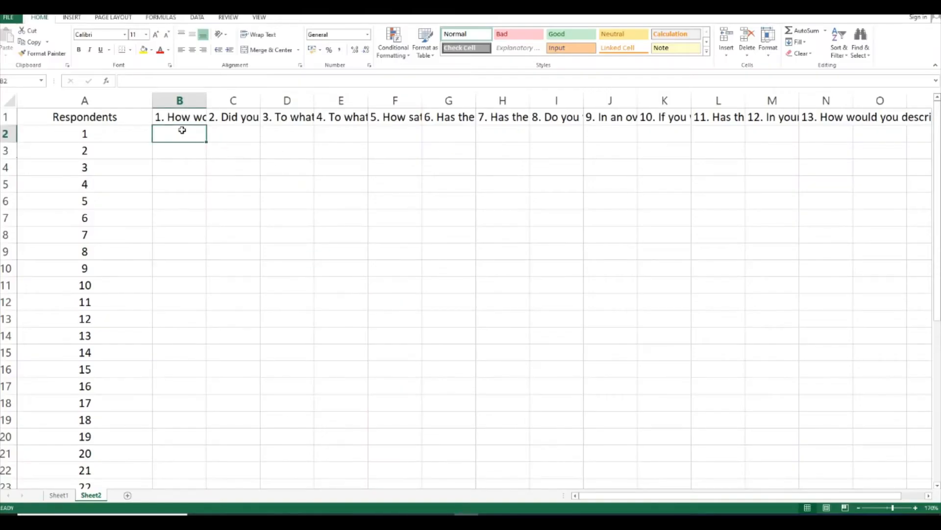
type("7")
key("Tab")
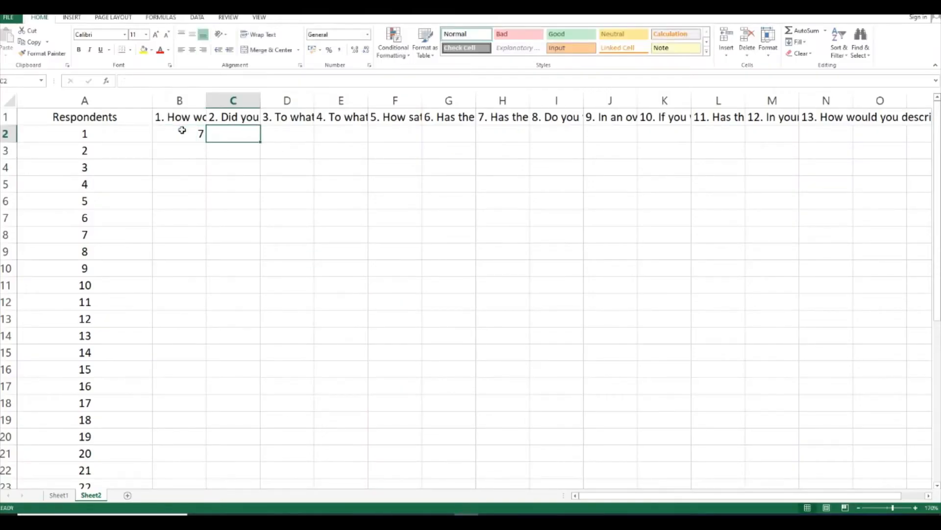
Enter the first respondent's answers to questions 2 to 7 in cells C2 to H2: 6, 3, 7, 5, 6 and 2
type("6")
key("Tab")
type("3")
key("Tab")
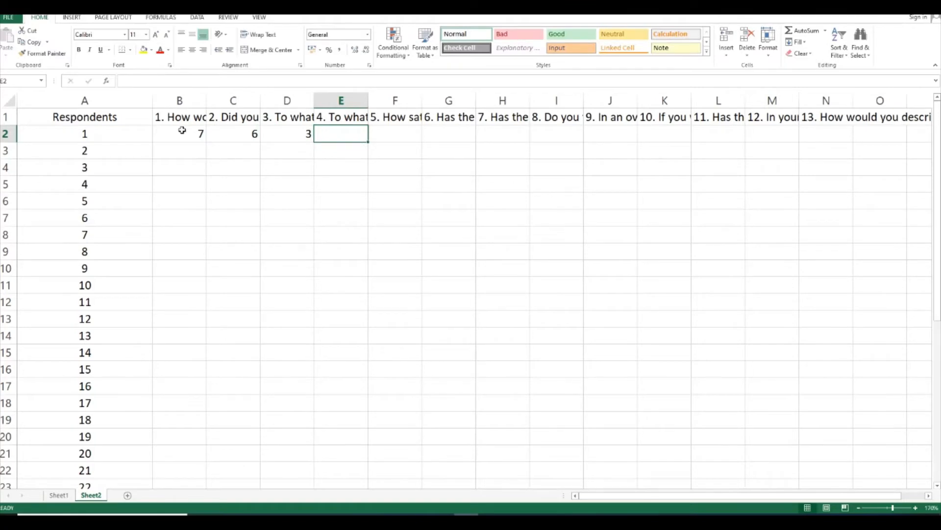
type("7")
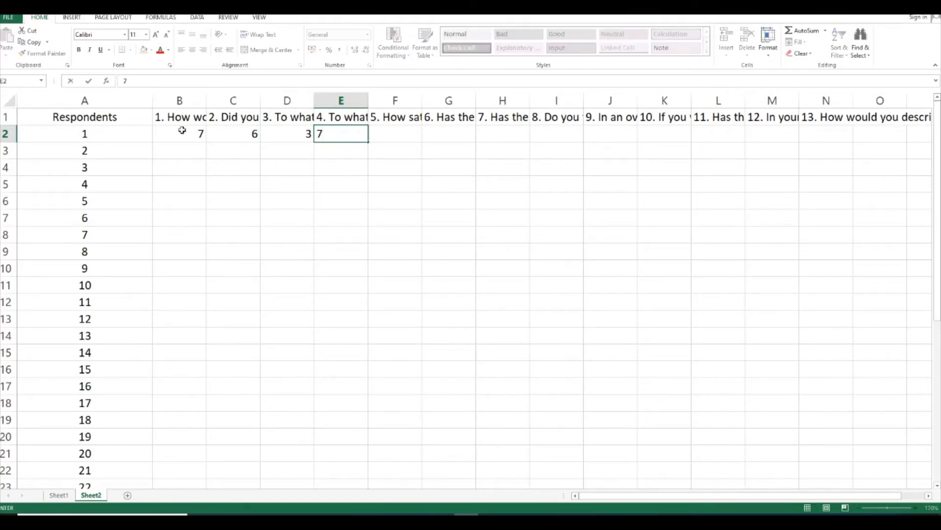
key("Tab")
type("5")
key("Tab")
type("6")
key("Tab")
type("2")
key("Tab")
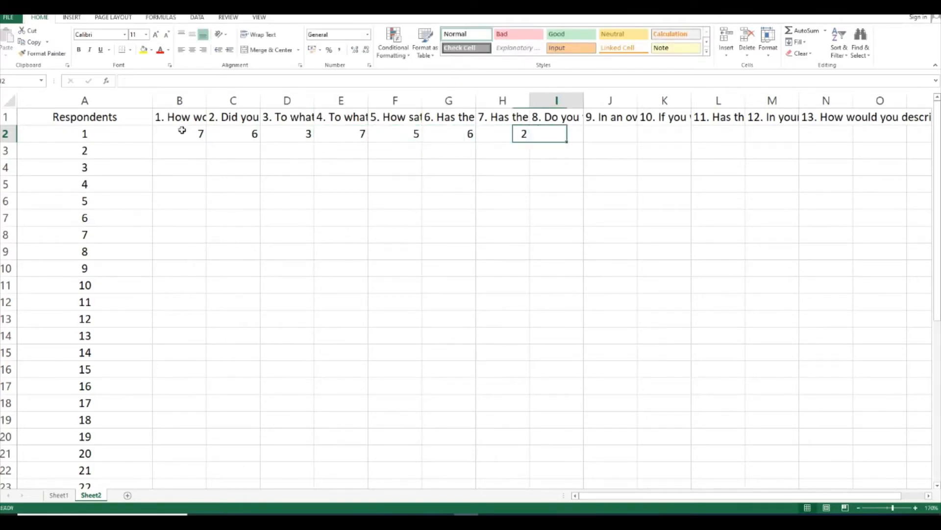
Enter the first respondent's answers to questions 8 to 13 in cells I2 to N2: 3, 5, 6, 2, 3 and 4
type("3")
key("Tab")
type("5")
key("Tab")
type("6")
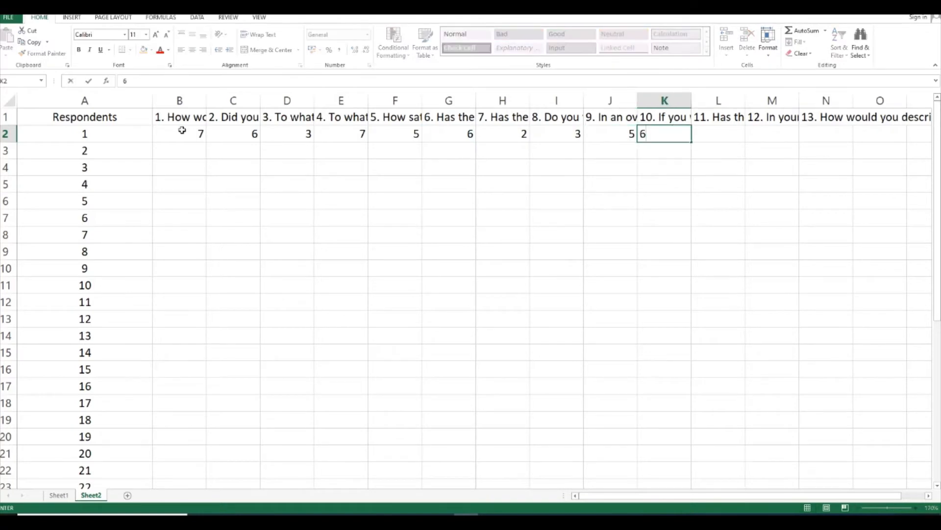
key("Tab")
type("2")
key("Tab")
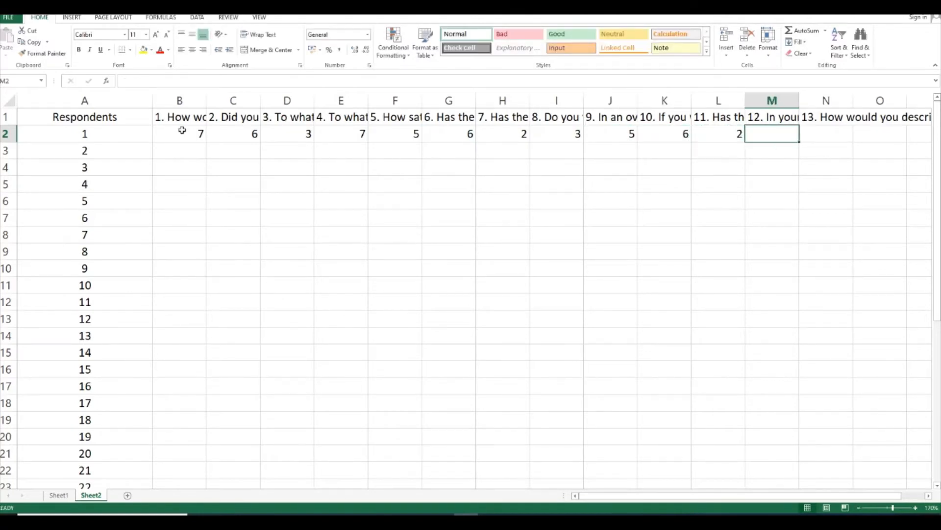
type("3")
key("Tab")
type("4")
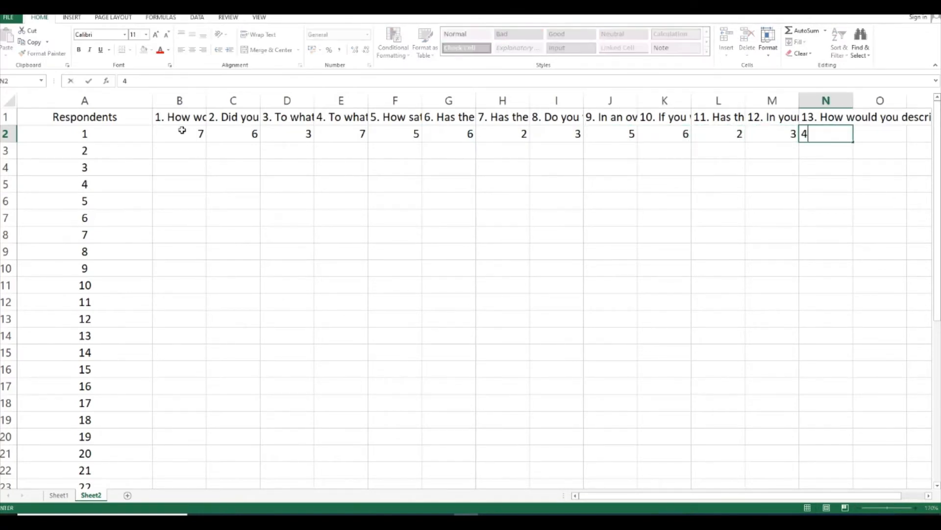
left_click(190, 222)
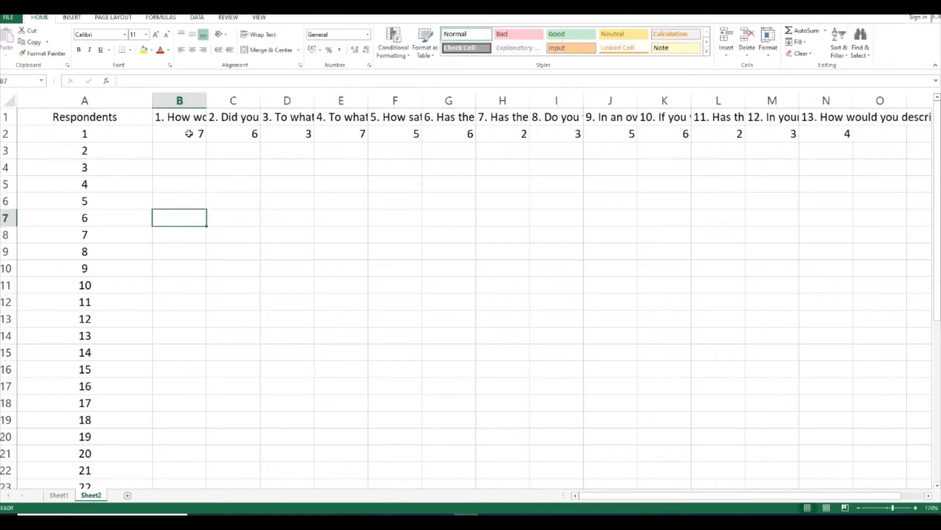
Check the questionnaire PDF and enter the second respondent's answers 5, 6, 2, 3 and 4 in cells B3 to F3
left_click(96, 149)
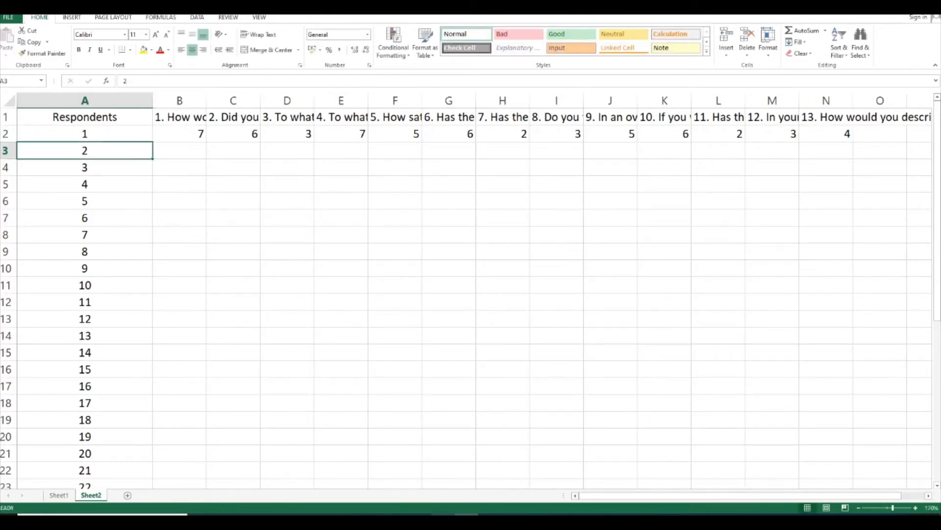
key("alt+Tab")
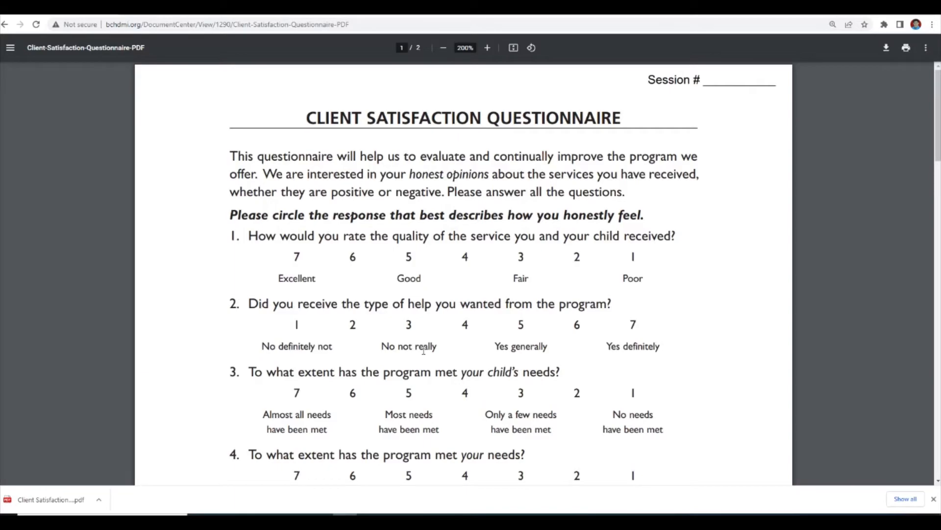
left_click(467, 514)
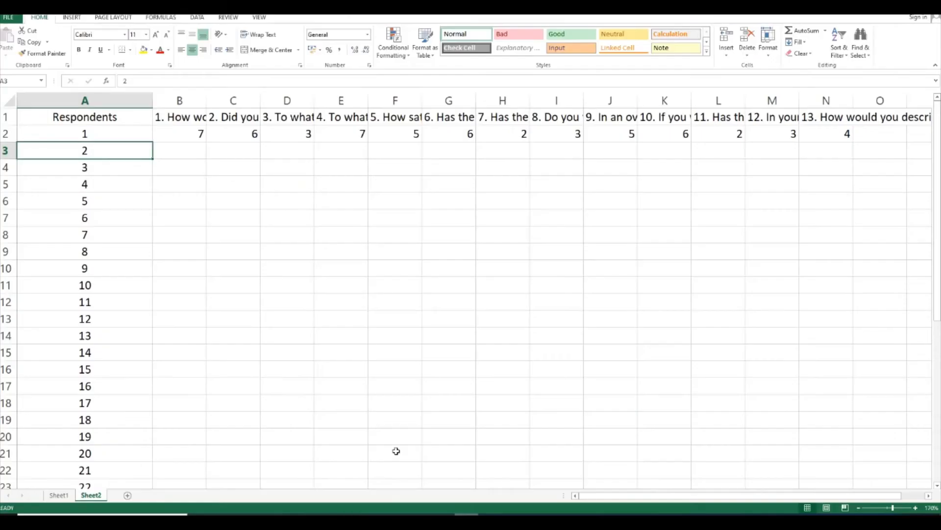
left_click(191, 146)
type("5")
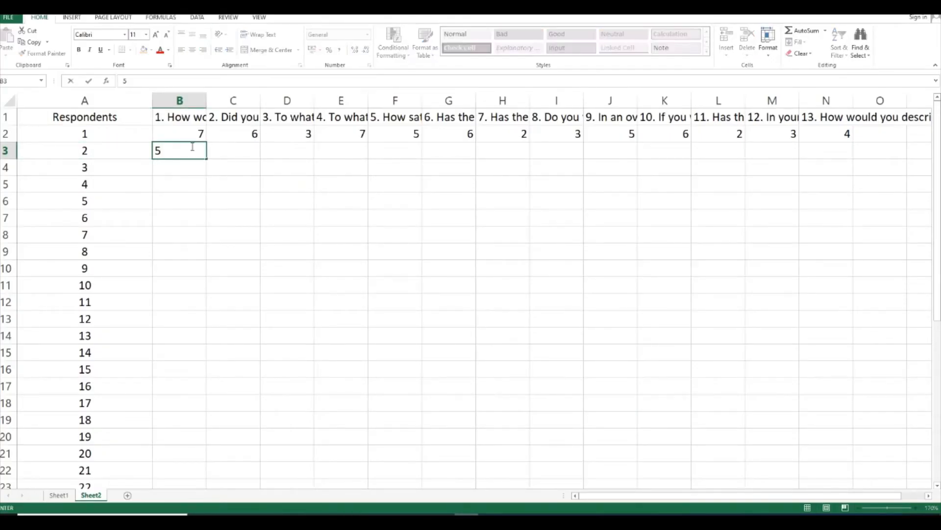
key("Tab")
type("6")
key("Tab")
type("2")
key("Tab")
type("3")
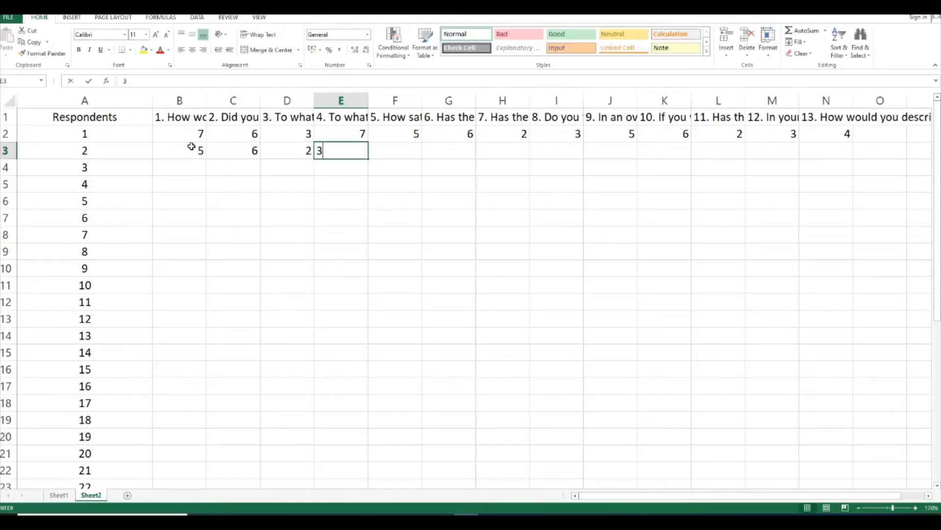
key("Tab")
type("45")
key("BackSpace")
key("Tab")
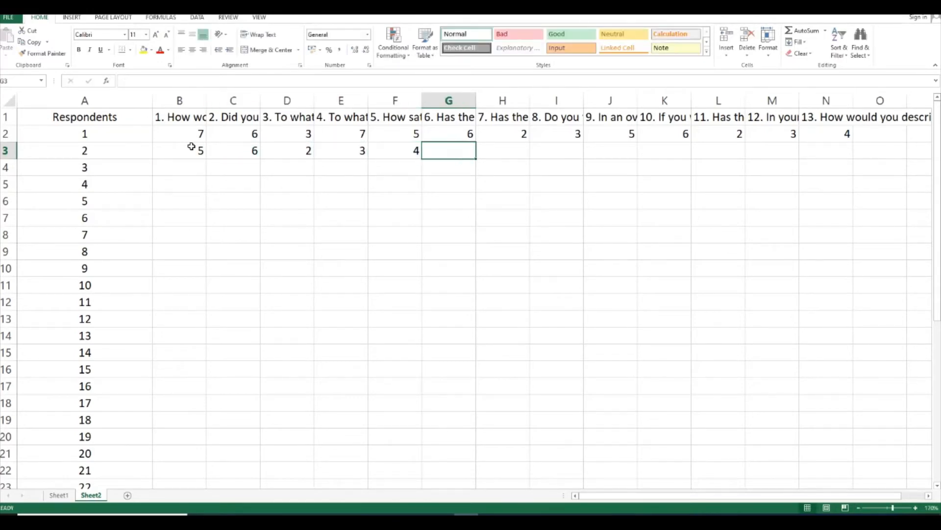
Enter the second respondent's answers to questions 6 to 13 in cells G3 to N3: 5, 3, 7, 5, 3, 2, 1 and 5
type("5")
key("Tab")
type("3")
key("Tab")
type("7")
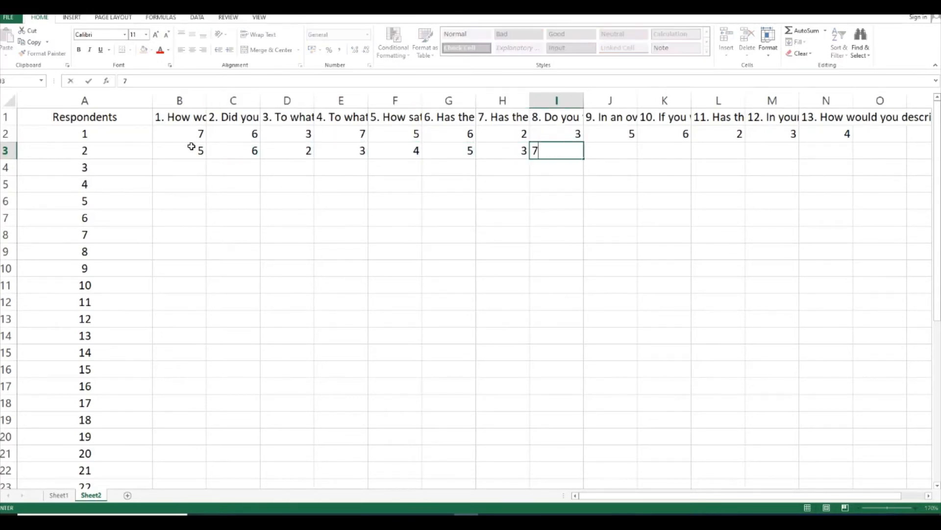
key("Tab")
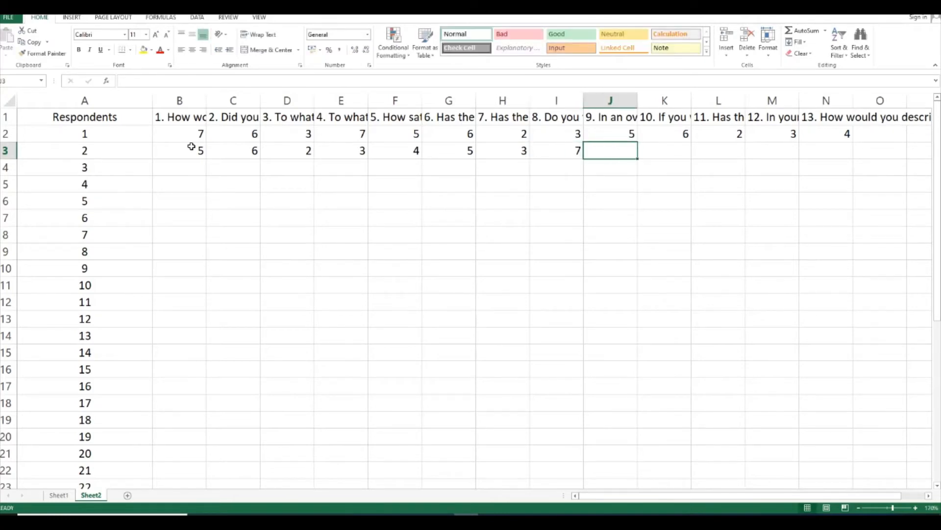
type("5")
key("Tab")
type("3")
key("Tab")
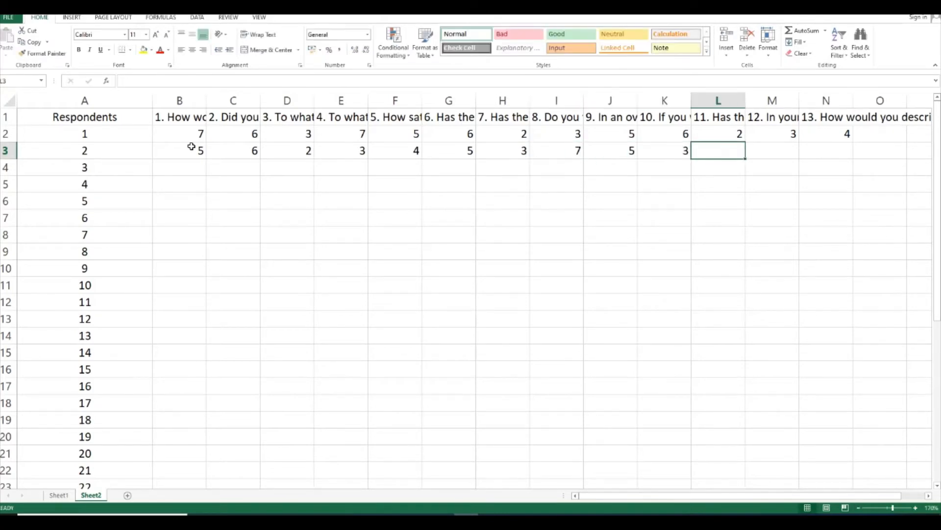
type("2")
key("Tab")
type("1")
key("Tab")
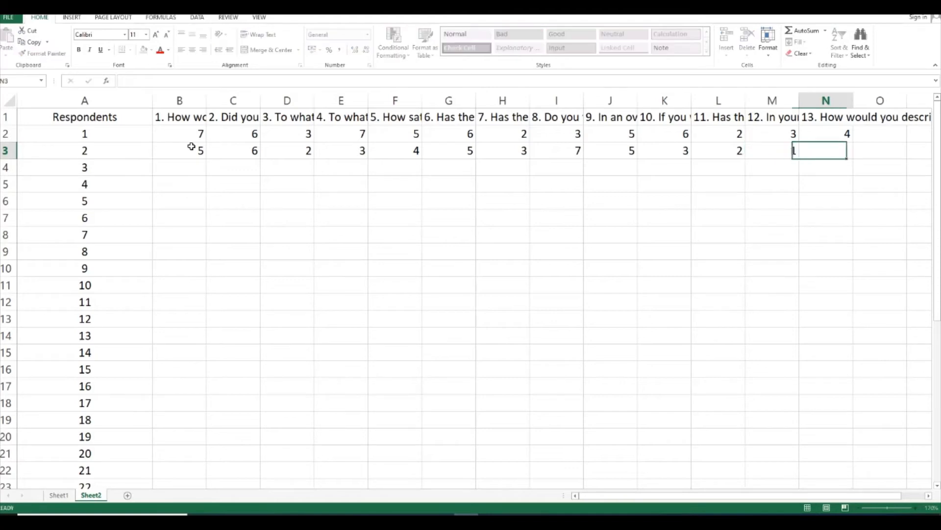
type("5")
key("Tab")
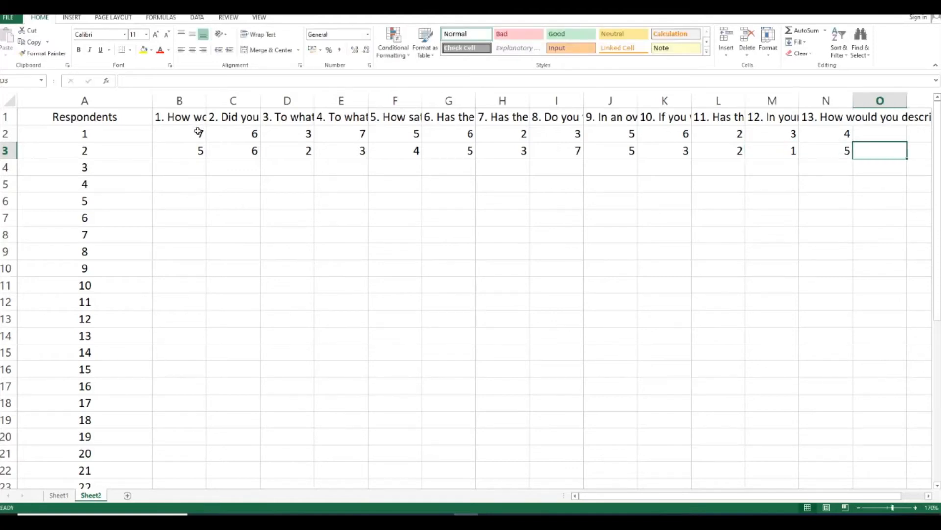
Copy both respondents' answers in B2 to N3 and paste them into B4 to N31 for respondents 3 to 30
left_click_drag(198, 131, 834, 149)
right_click(832, 154)
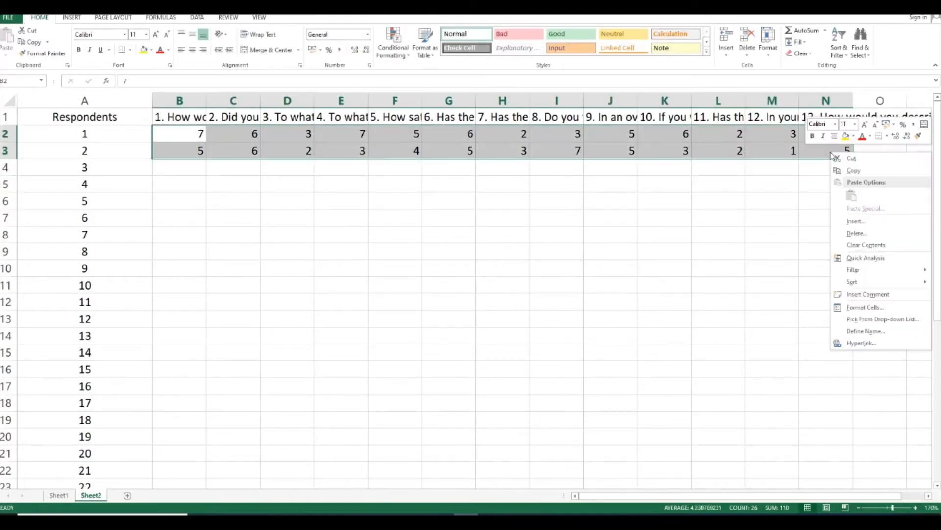
left_click(853, 170)
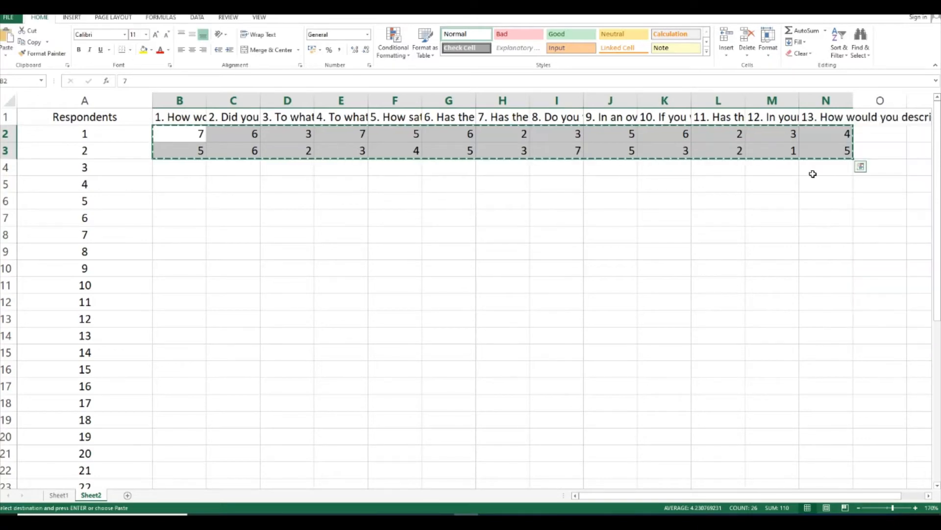
left_click_drag(195, 168, 805, 458)
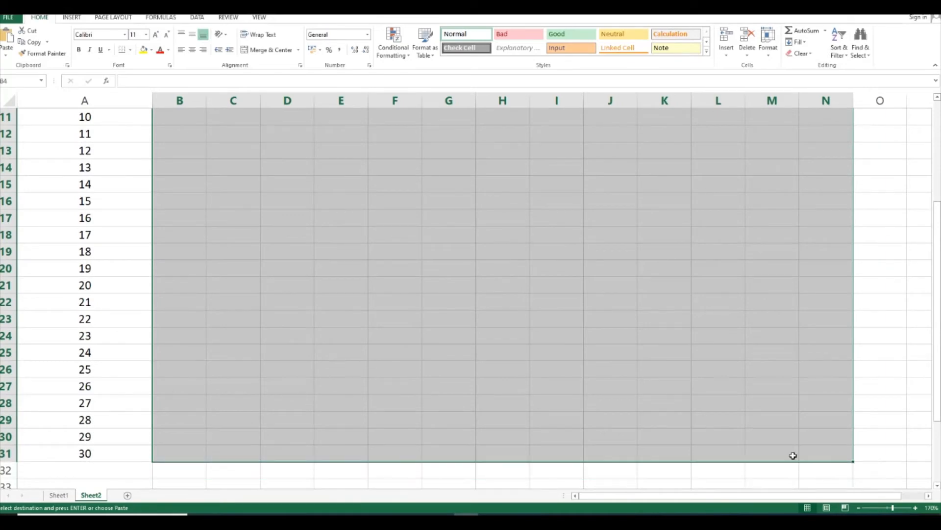
key("ctrl+v")
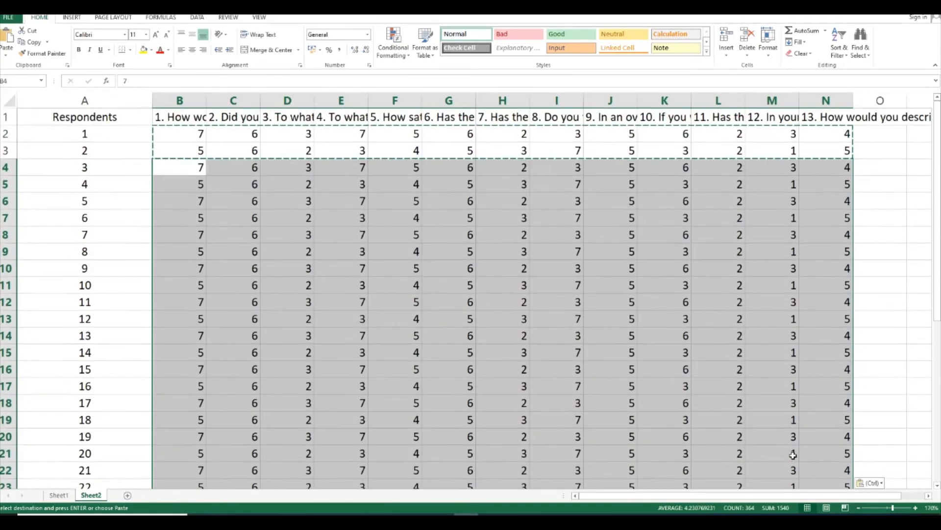
left_click(595, 389)
key("Escape")
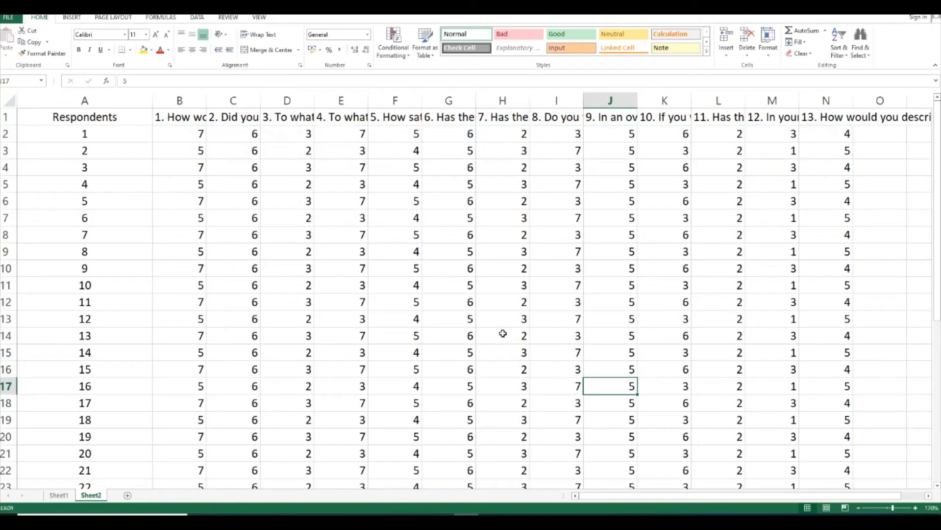
Look over the respondent numbers in cells A2 to A31 and the question headings in cells B1 to N1
left_click_drag(65, 141, 86, 456)
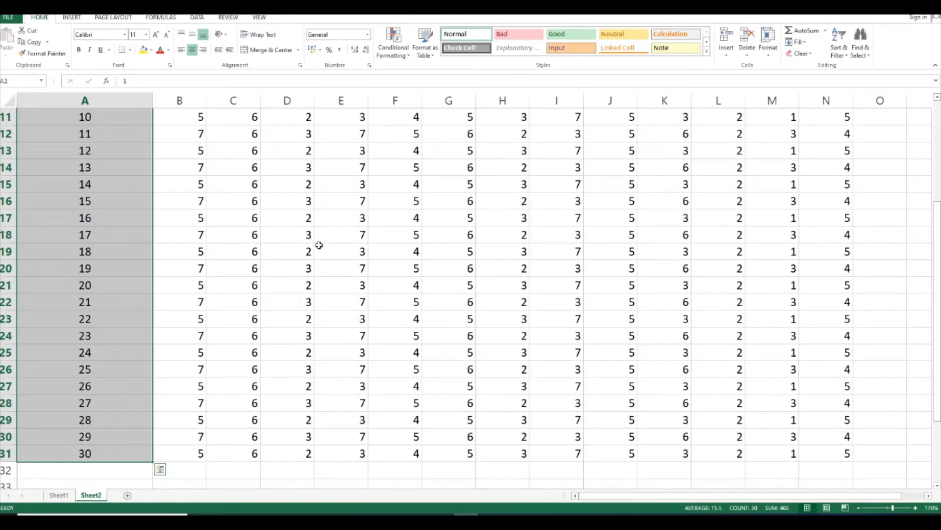
scroll(377, 311, "up", 4)
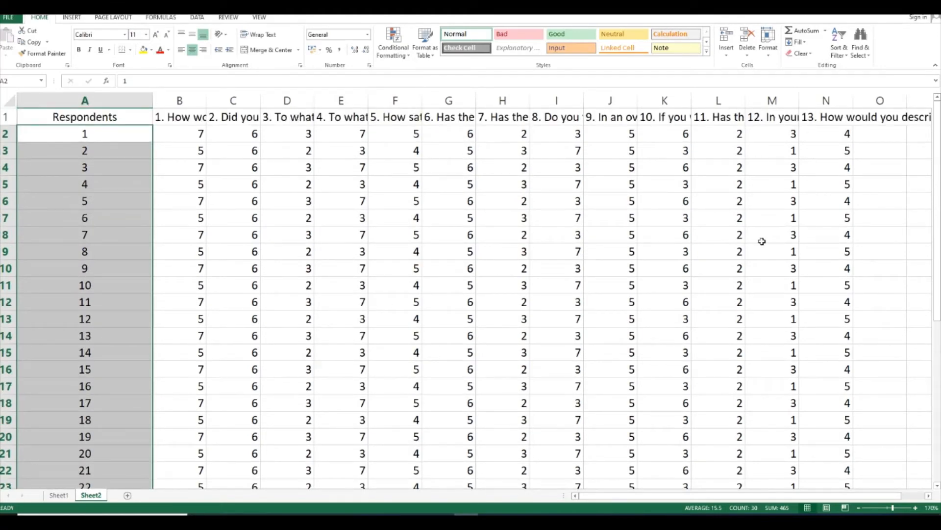
left_click_drag(182, 116, 827, 107)
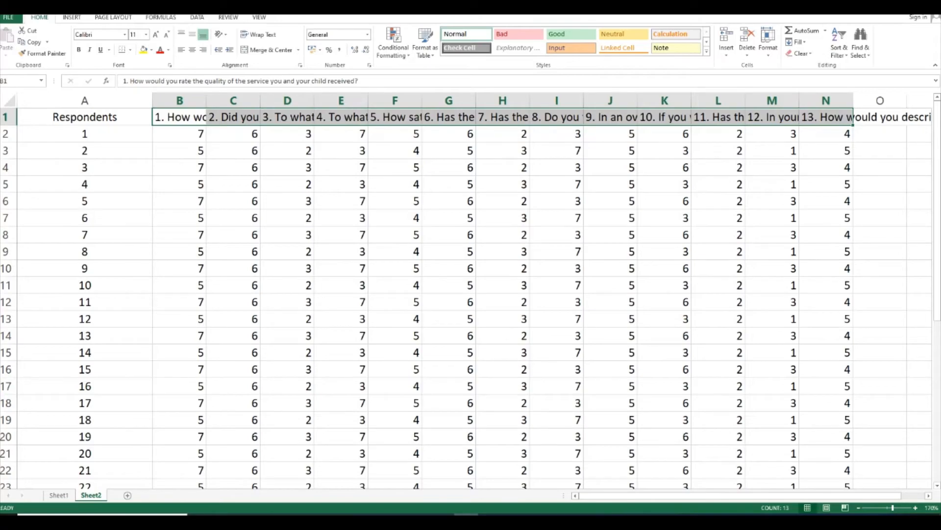
Switch to the questionnaire PDF, look at its title, and return to the Excel sheet
left_click(346, 520)
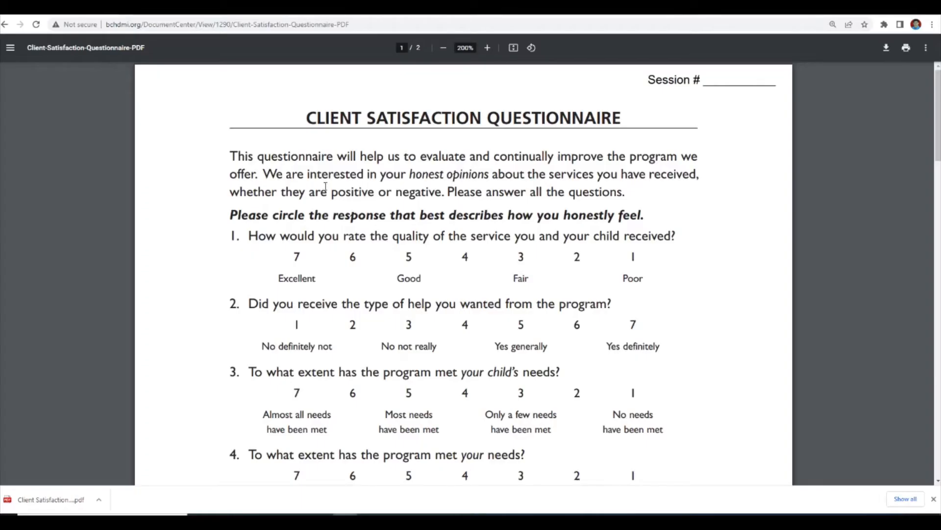
left_click_drag(305, 115, 487, 107)
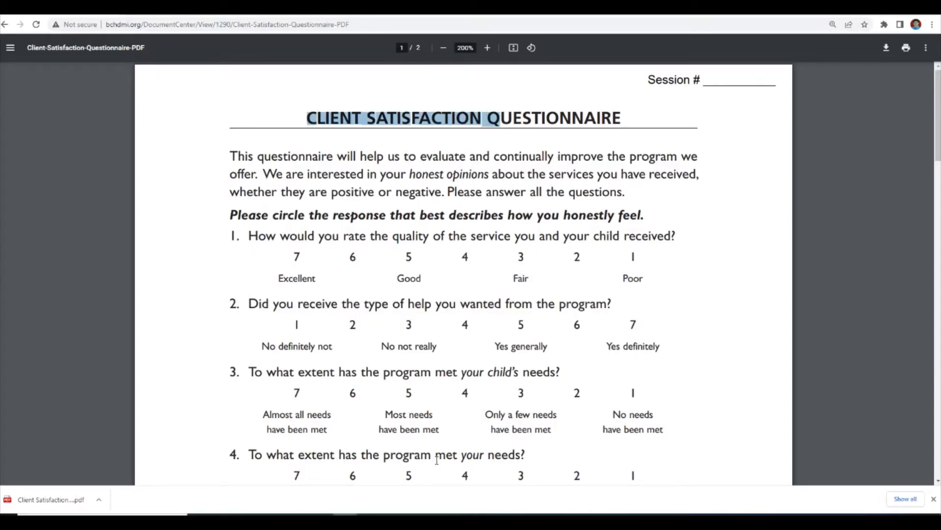
left_click(467, 520)
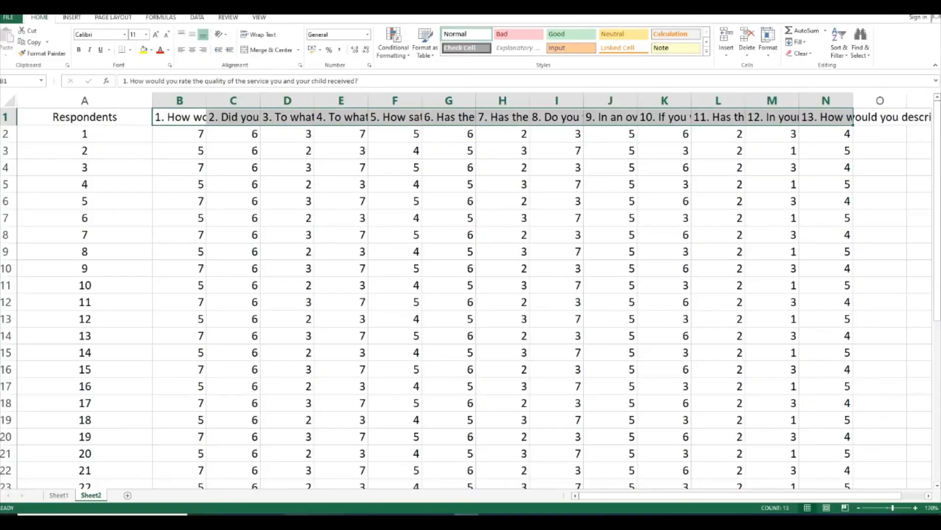
Fill cells P1 to W1, beyond the question 13 heading, with yellow
left_click_drag(627, 496, 771, 492)
left_click(794, 115)
left_click_drag(793, 116, 322, 116)
left_click_drag(776, 506, 641, 505)
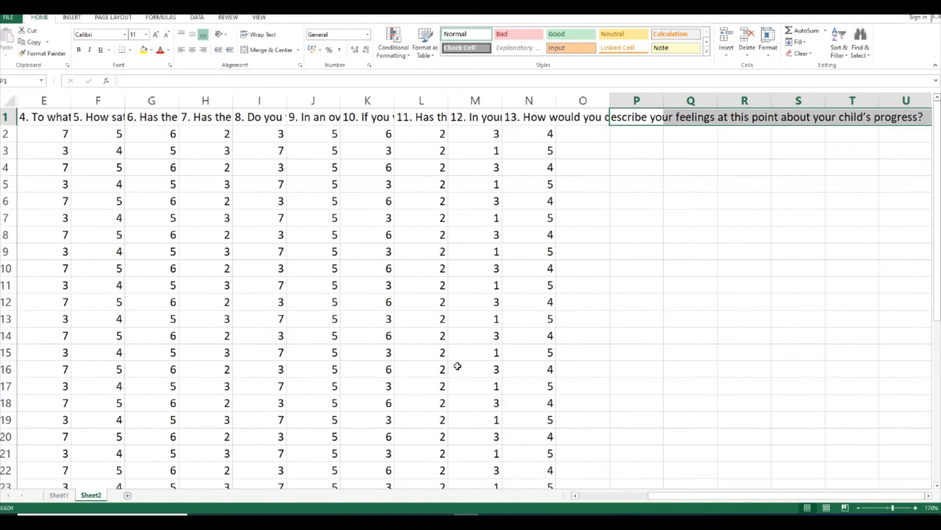
left_click(143, 49)
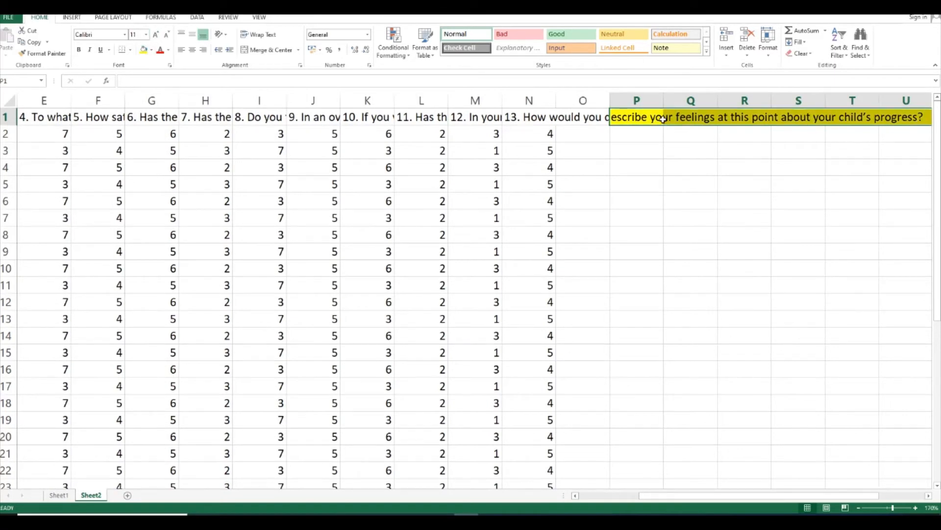
Fill cells Y1 to AJ1, beyond the yellow block in row 1, with light orange
left_click_drag(763, 496, 934, 501)
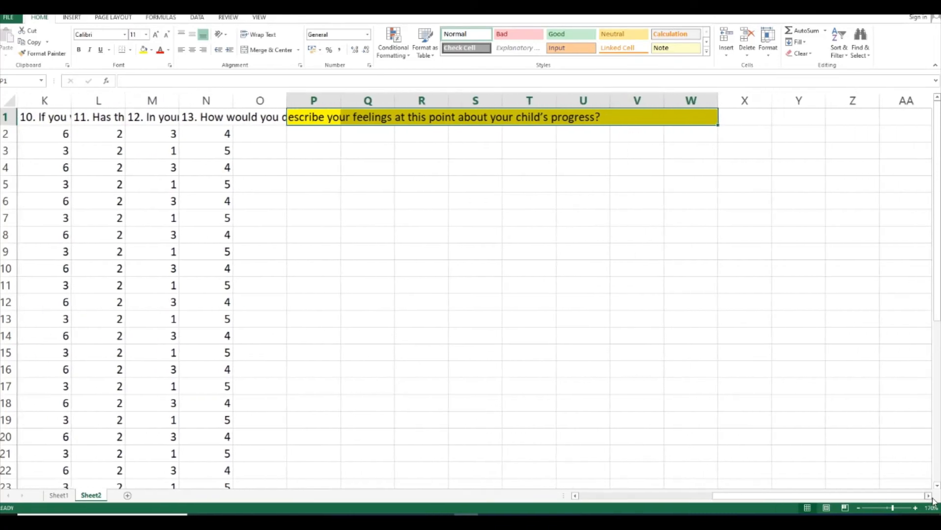
left_click(808, 114)
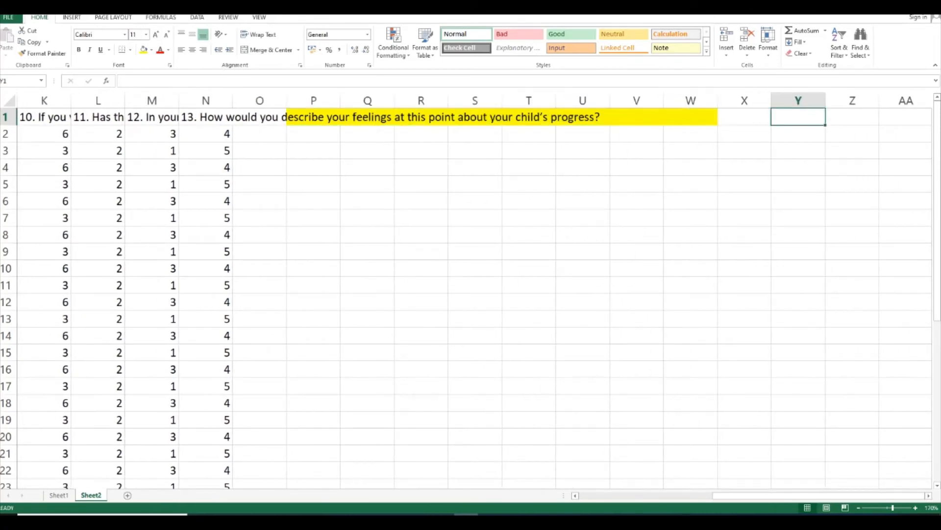
left_click_drag(817, 123, 745, 116)
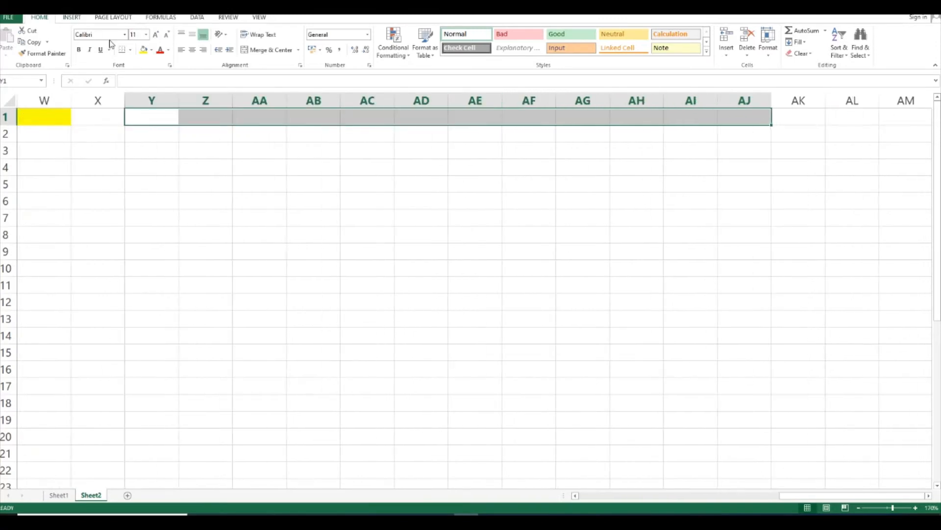
left_click(152, 50)
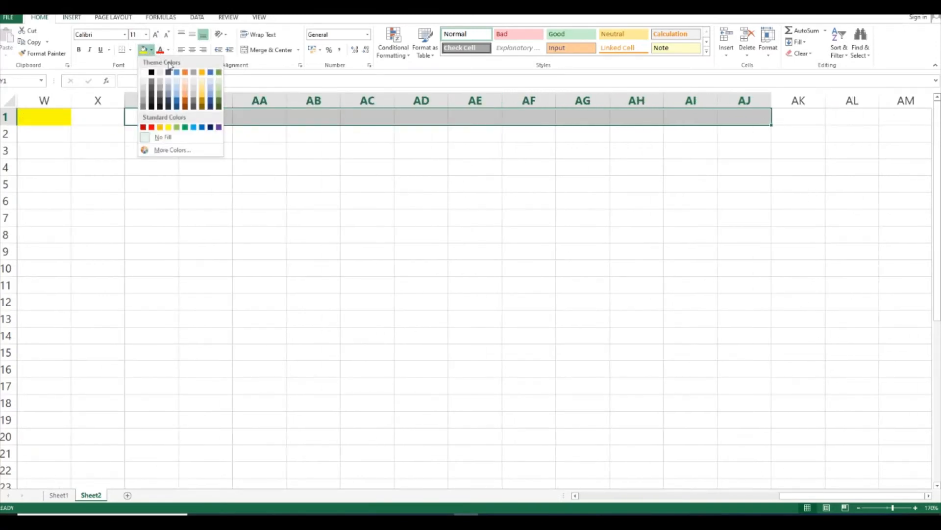
left_click(183, 91)
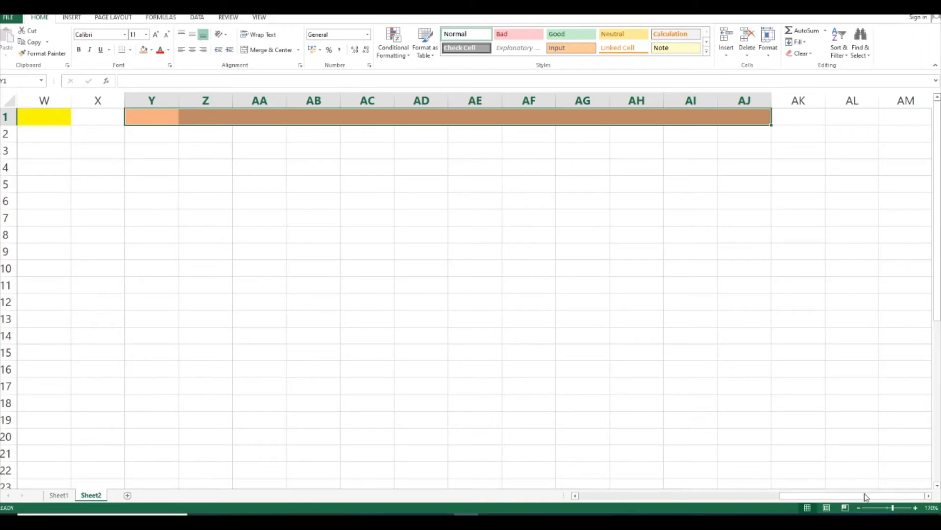
Insert a column before the question 1 column and enter the heading Age in B1
left_click_drag(782, 500, 431, 496)
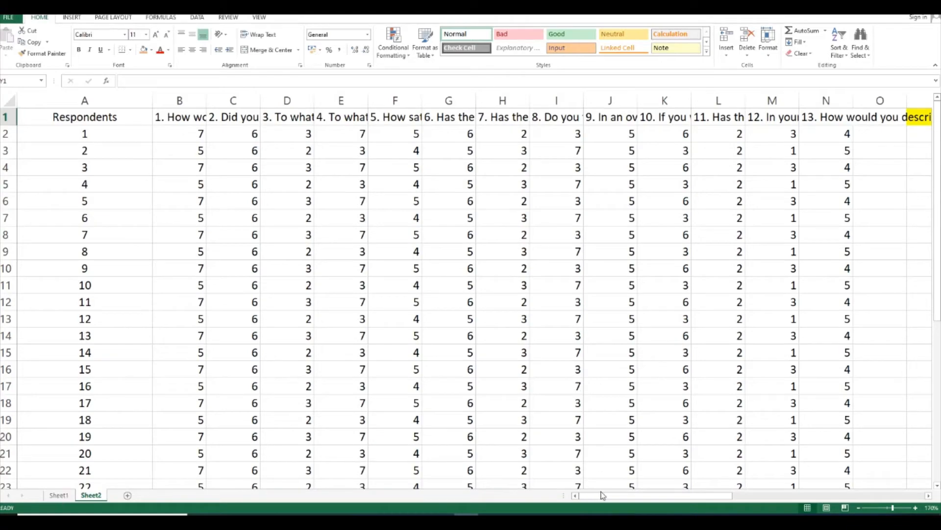
left_click_drag(603, 495, 581, 503)
left_click(78, 136)
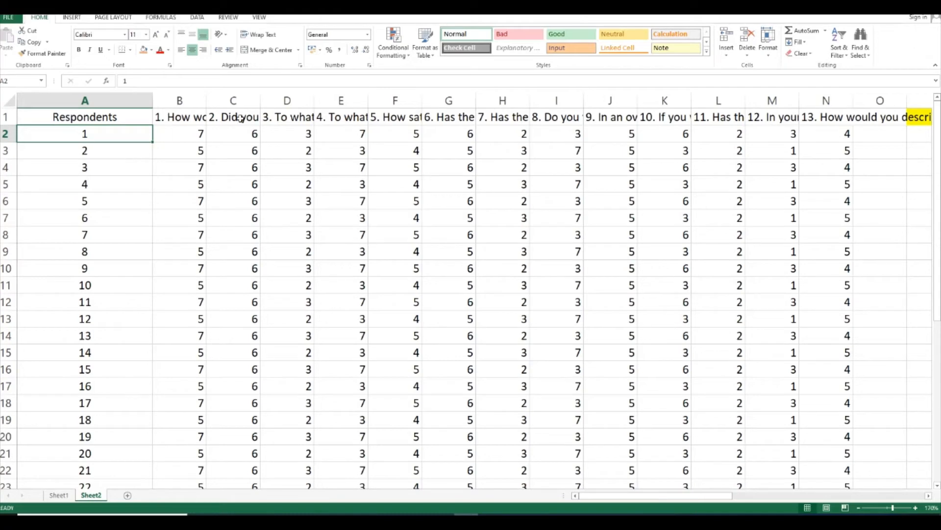
right_click(185, 102)
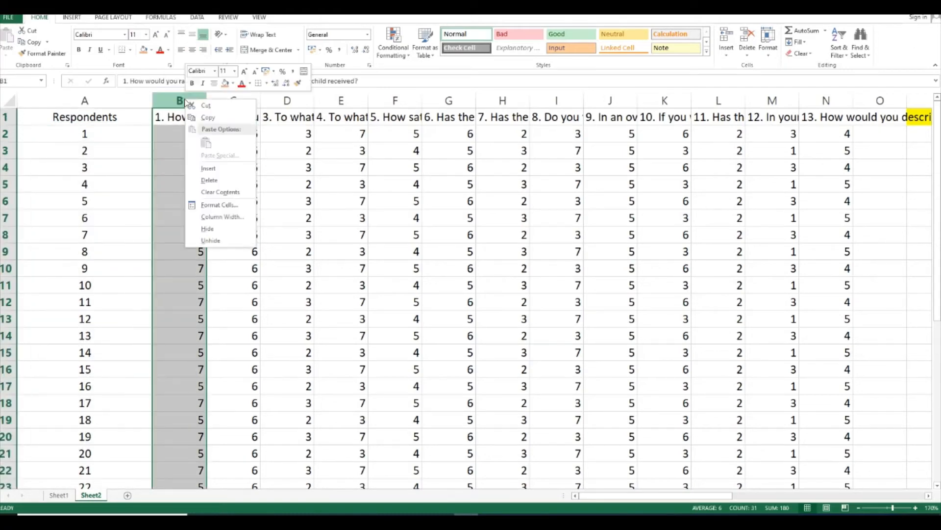
left_click(208, 168)
left_click(166, 117)
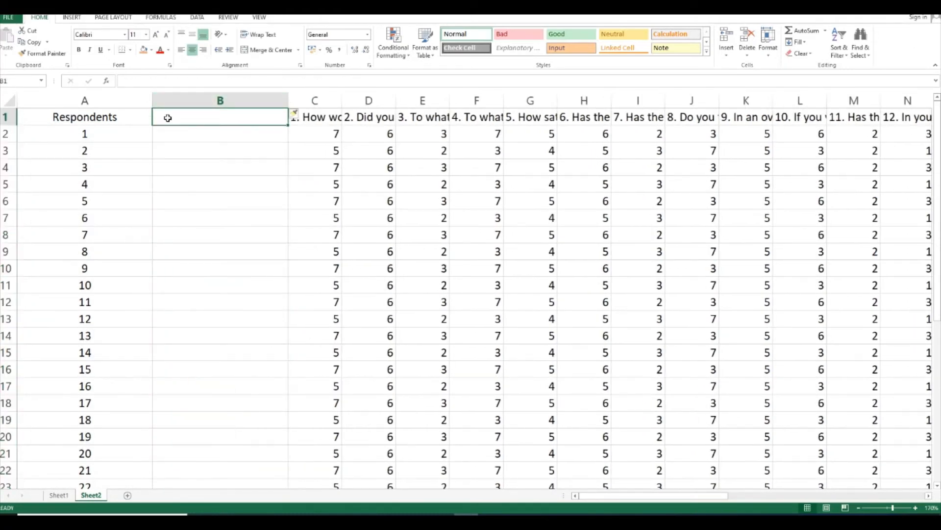
type("Ages")
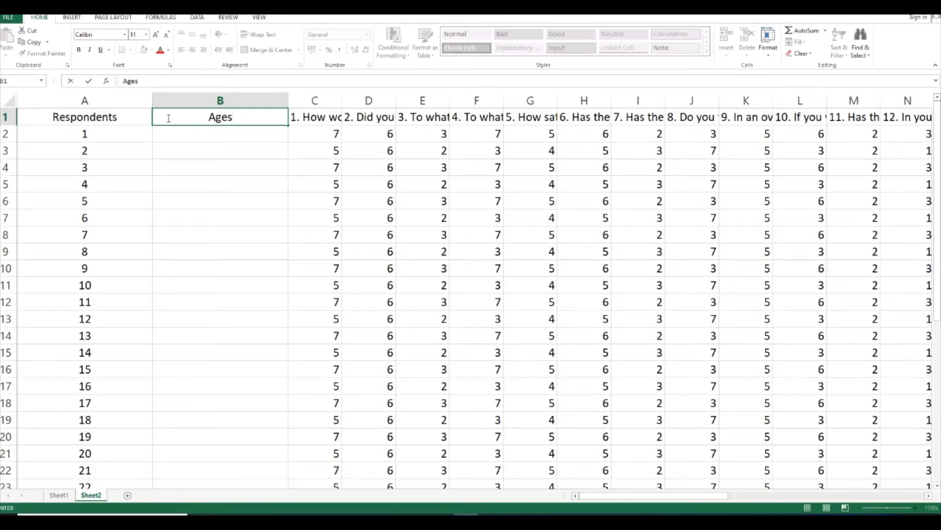
key("BackSpace")
left_click(303, 155)
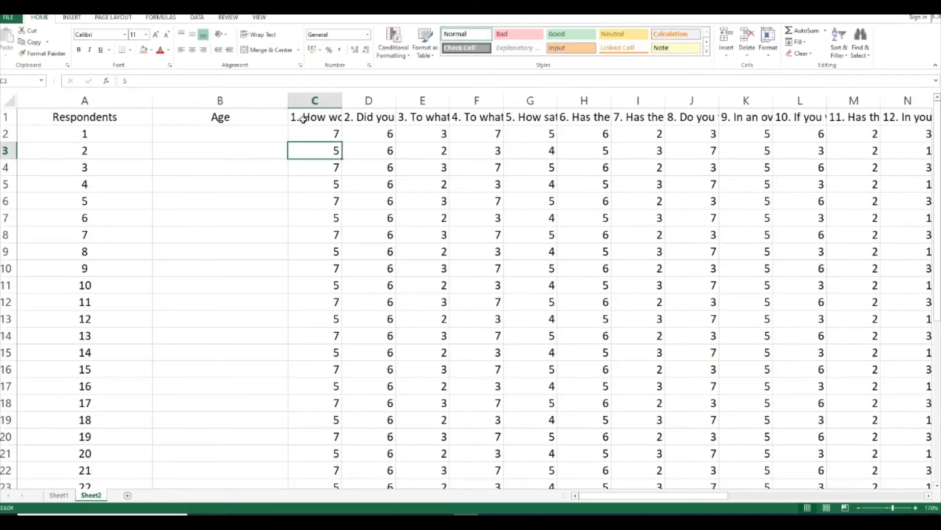
Insert another column between Age and question 1 and enter the heading Gender in C1
left_click(311, 106)
right_click(311, 106)
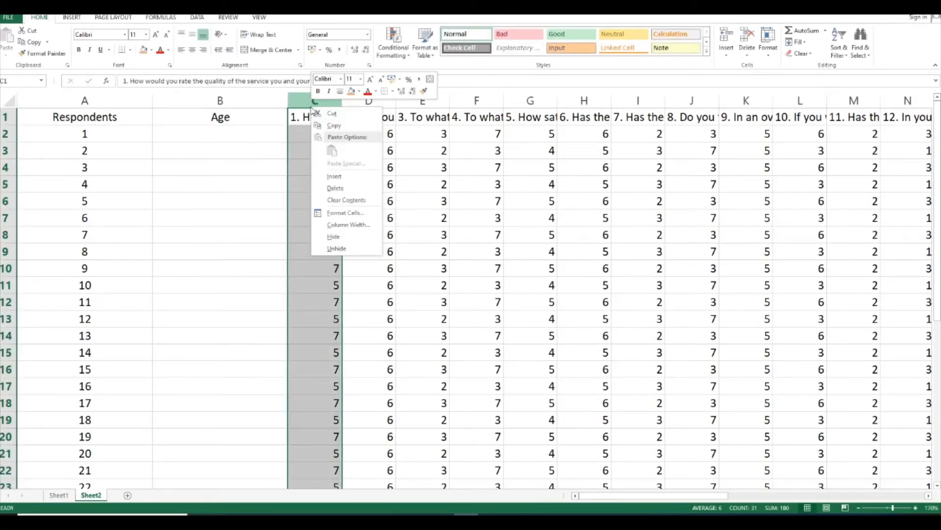
left_click(344, 178)
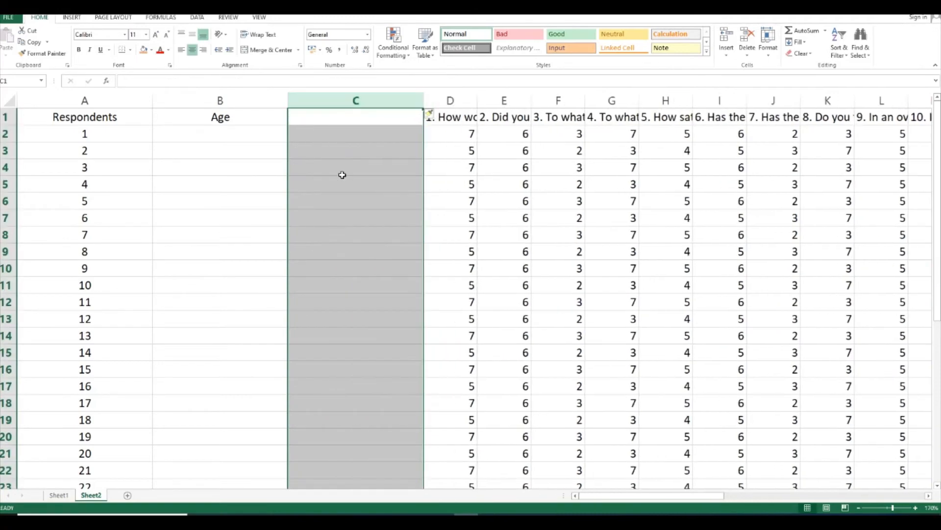
left_click(343, 124)
type("Ge")
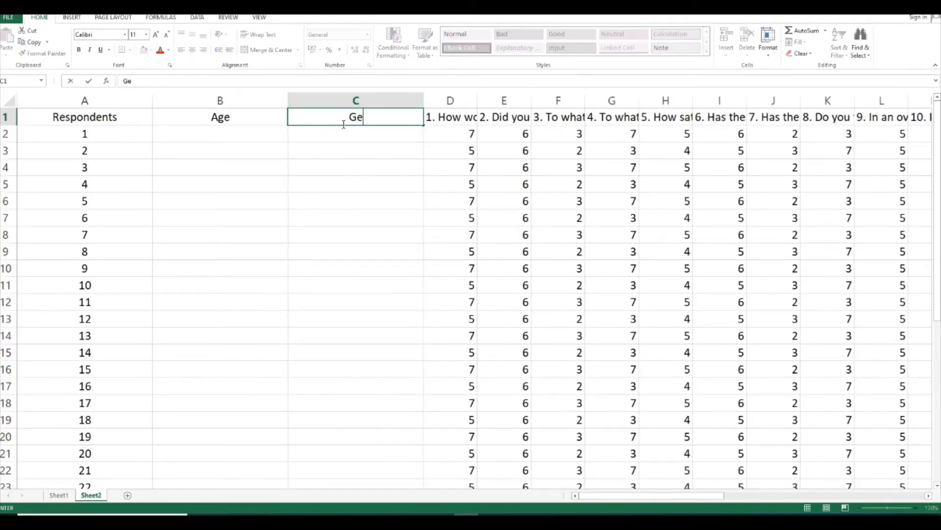
type("nder")
left_click(613, 201)
Enter the ages 33, 40, 52, 33, 36 and 45 for respondents 1 to 6 in cells B2 to B7
left_click(116, 139)
left_click(265, 141)
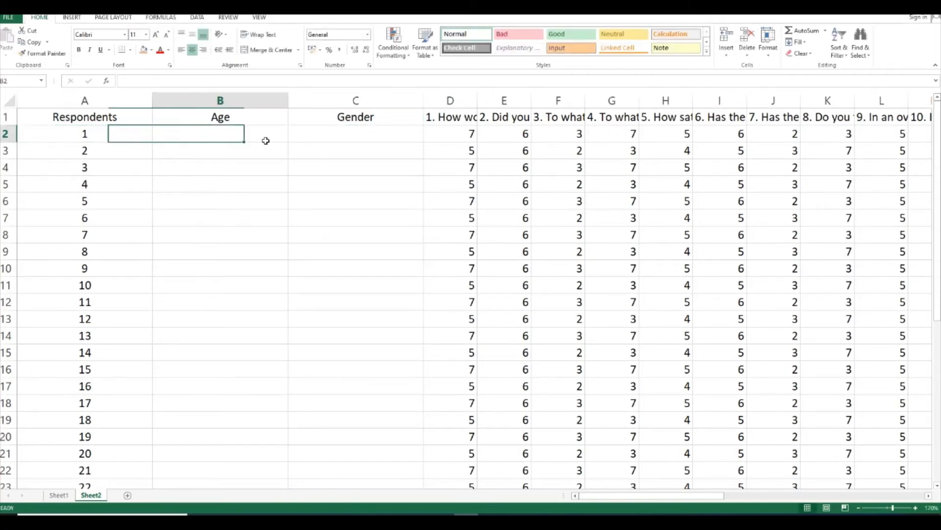
type("33")
key("Return")
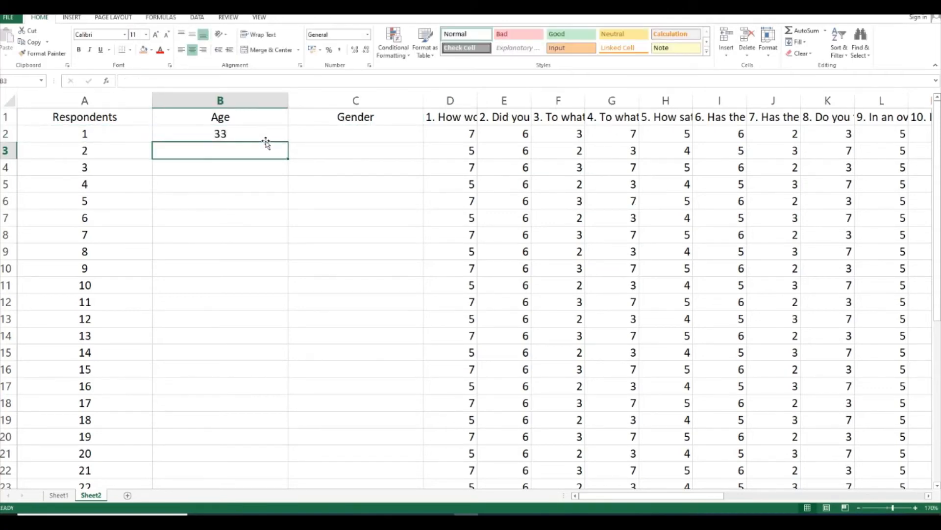
type("40")
key("Return")
type("52")
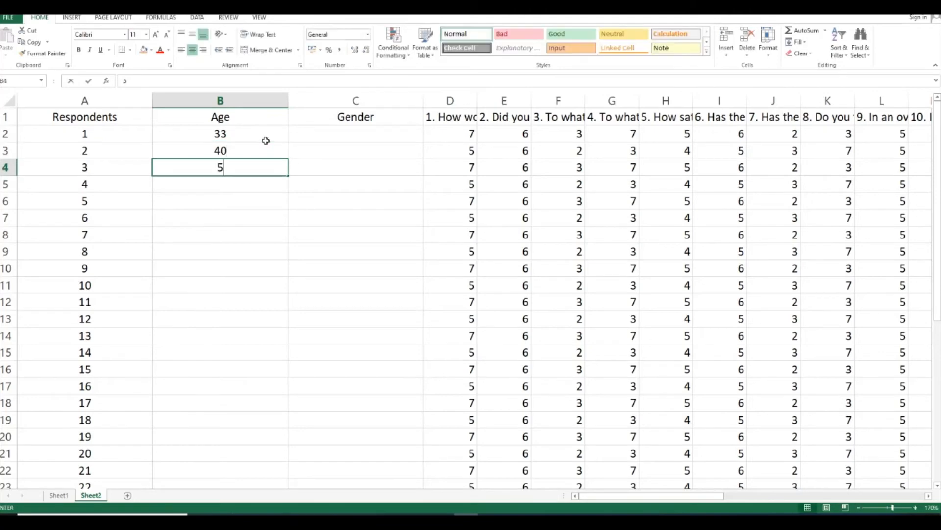
key("Return")
type("33")
key("Return")
type("36")
key("Return")
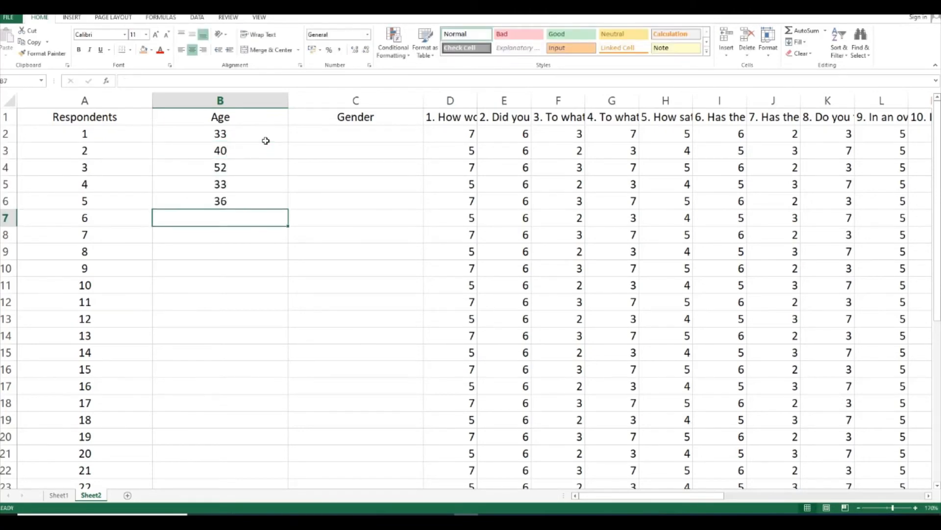
type("45")
key("Return")
Copy the six ages in B2 to B7 and paste them into B8 to B31 for respondents 7 to 30
left_click_drag(265, 141, 263, 215)
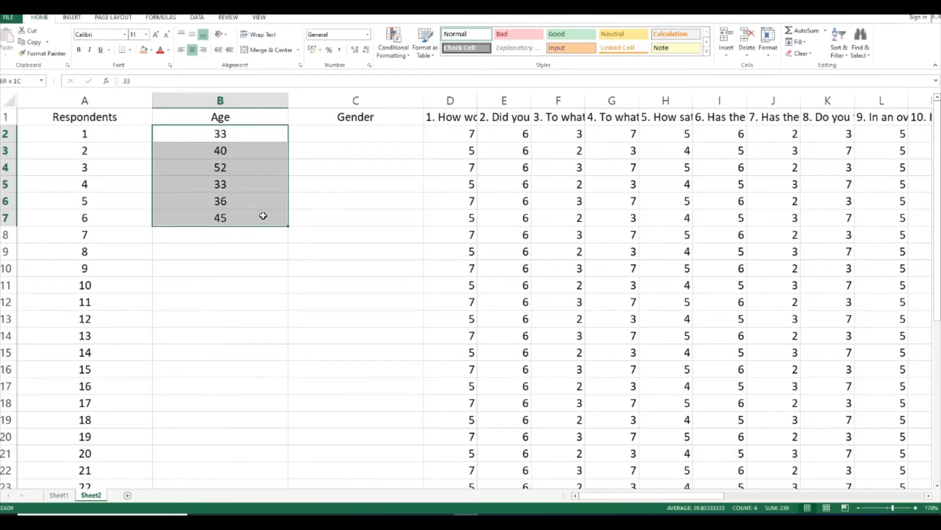
right_click(263, 216)
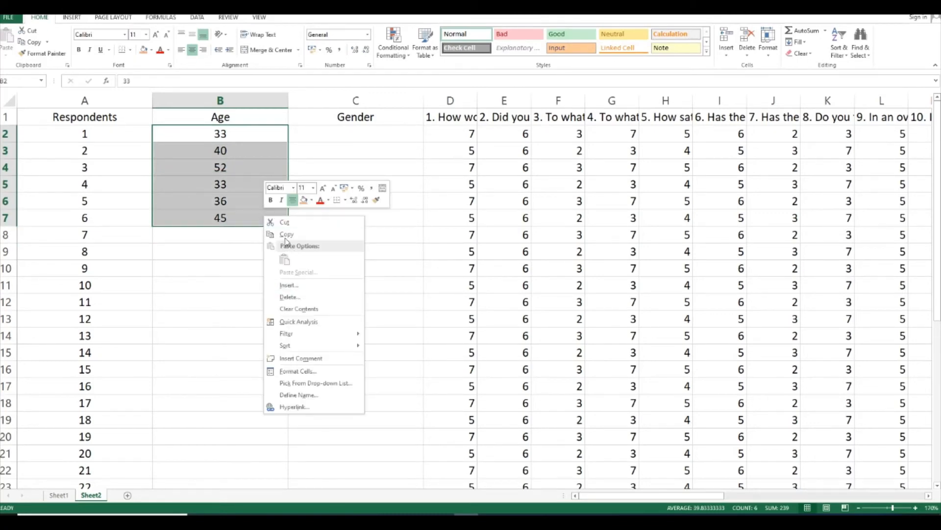
left_click(286, 235)
left_click_drag(252, 242, 249, 396)
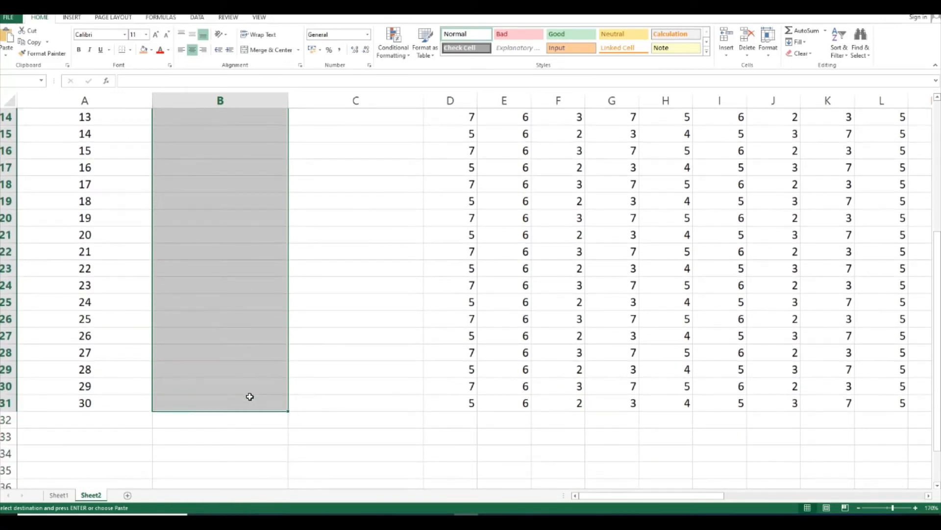
key("ctrl+v")
left_click(356, 173)
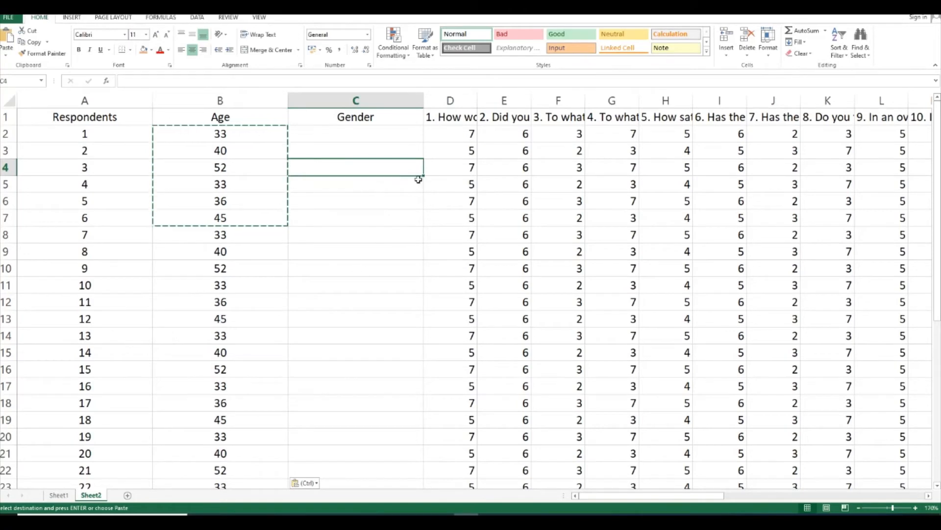
Enter Male in C2 and male in C3 as the first two respondents' gender and compare the two entries
left_click(362, 136)
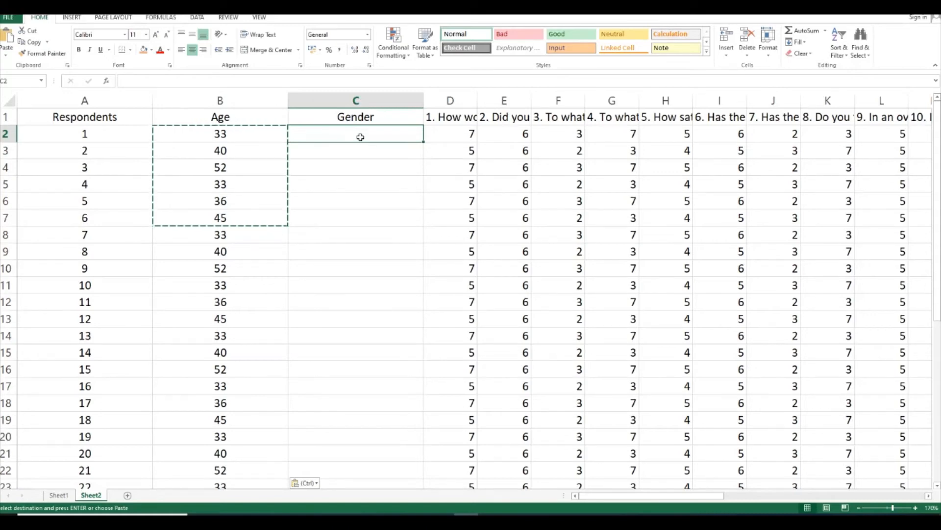
key("Escape")
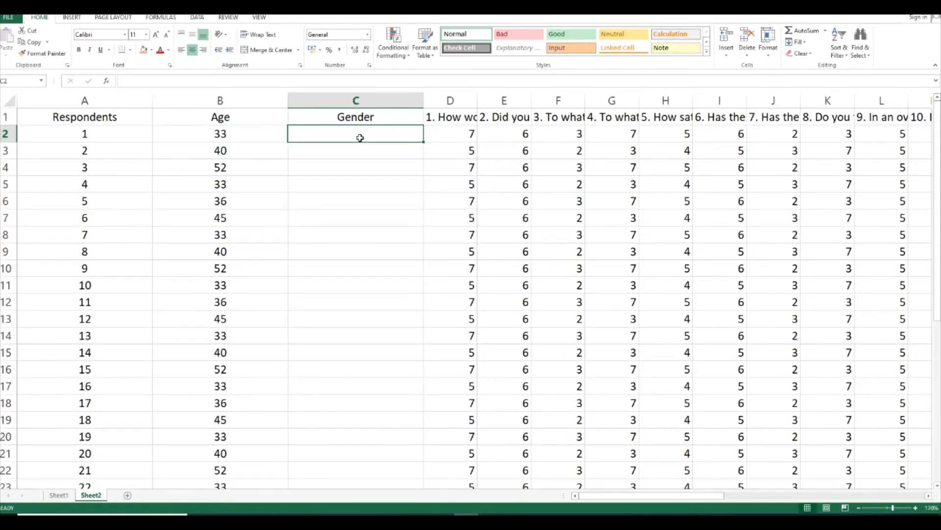
type("Male")
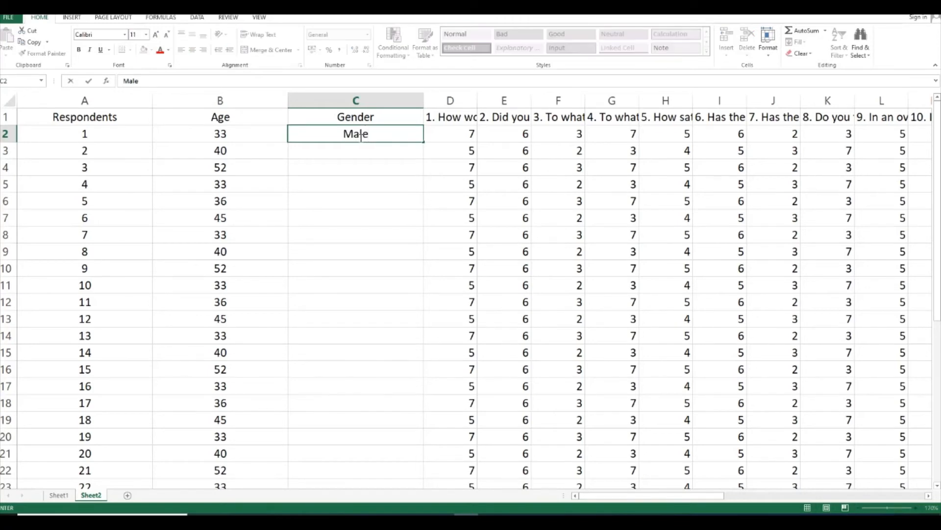
key("Return")
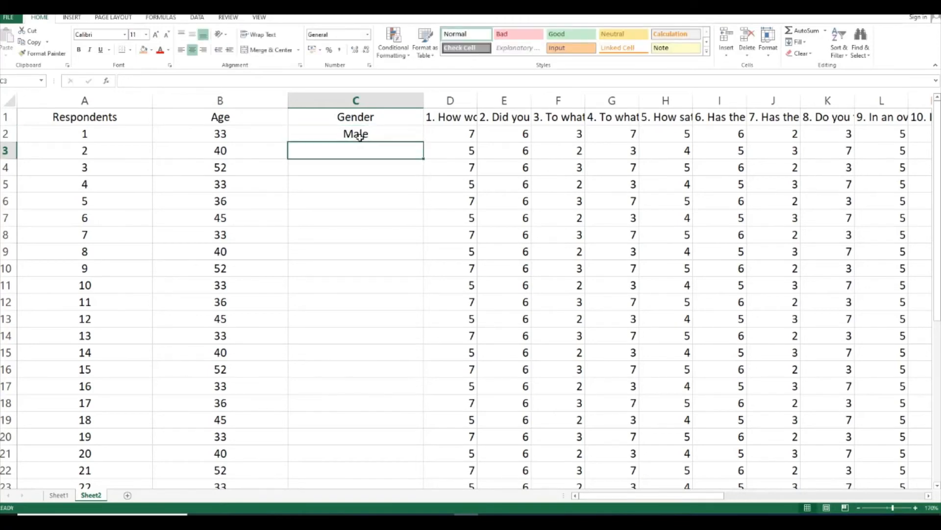
type("male")
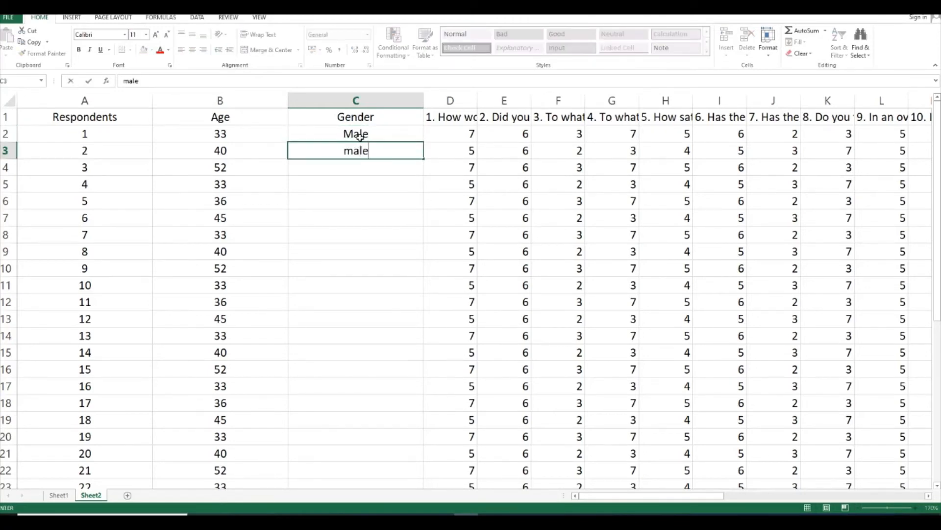
left_click(359, 136)
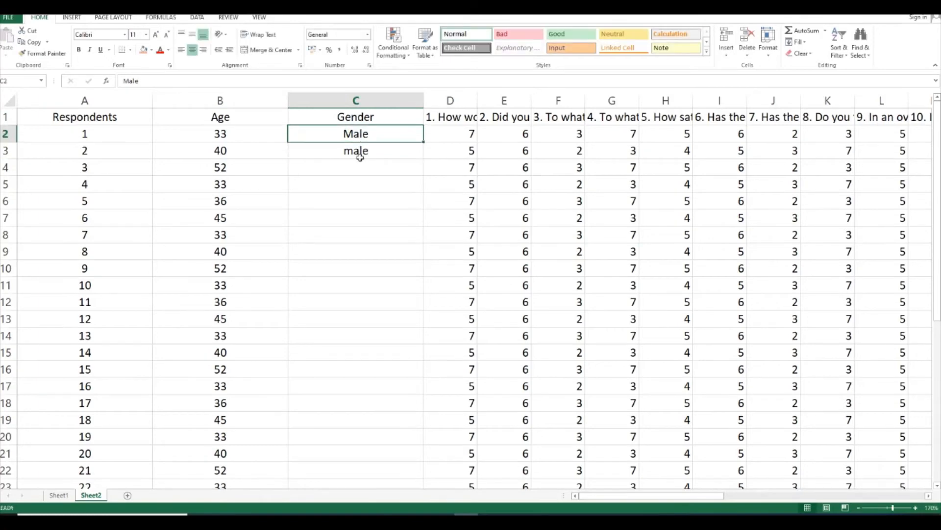
left_click(360, 157)
left_click(357, 133)
left_click(351, 150)
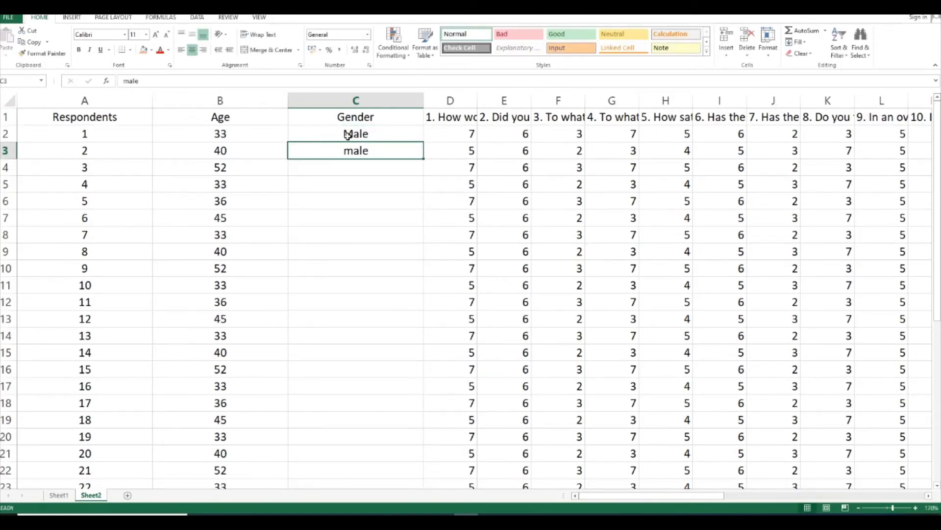
Enter the gender codes 1, 1, 2, 1, 2 and 1 for respondents 1 to 6 in cells C2 to C7
left_click(347, 136)
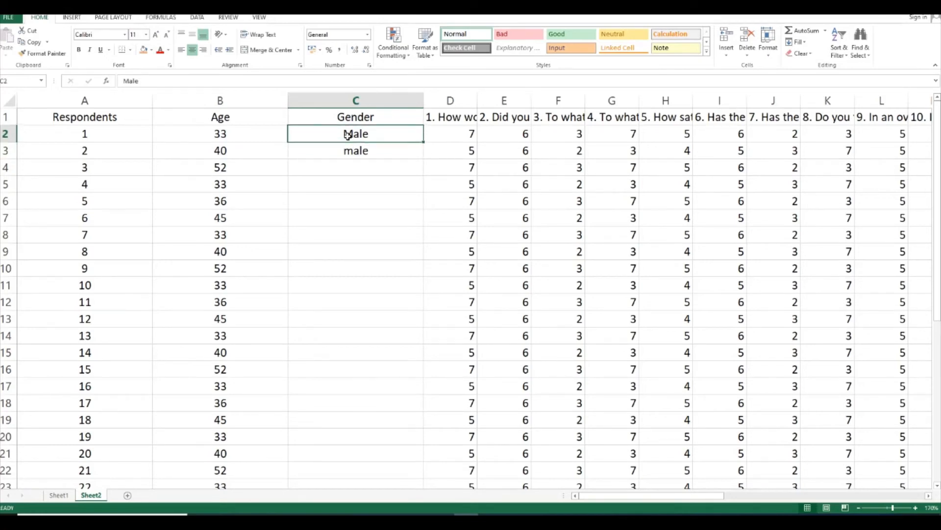
type("1")
key("Return")
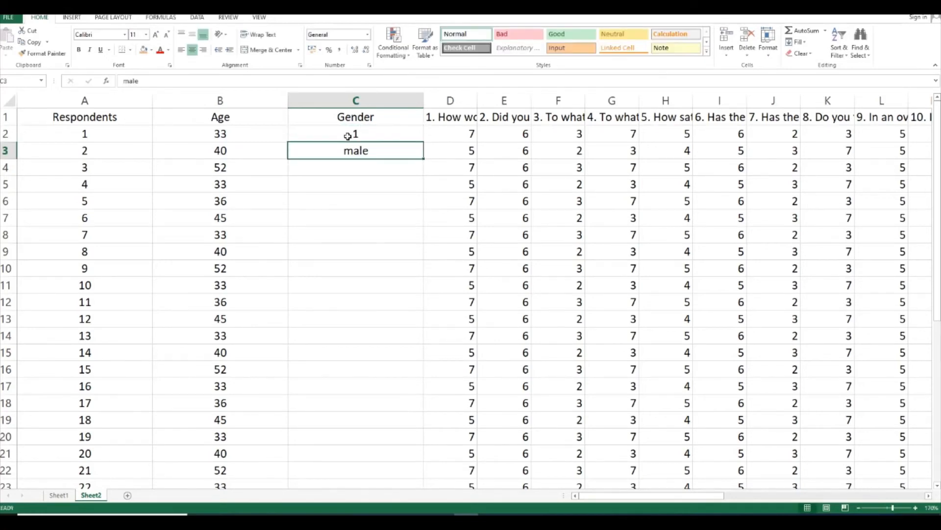
type("1")
key("Return")
type("2")
key("Return")
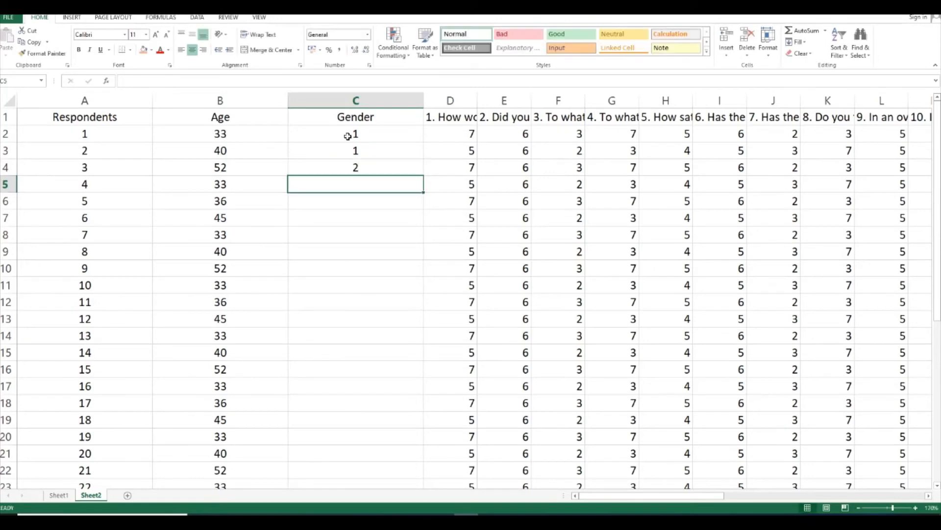
type("1")
key("Return")
type("2")
key("Return")
type("1")
Enter the gender codes 2, 2, 2, 1, 1 and 2 for respondents 7 to 12 in cells C8 to C13
key("Return")
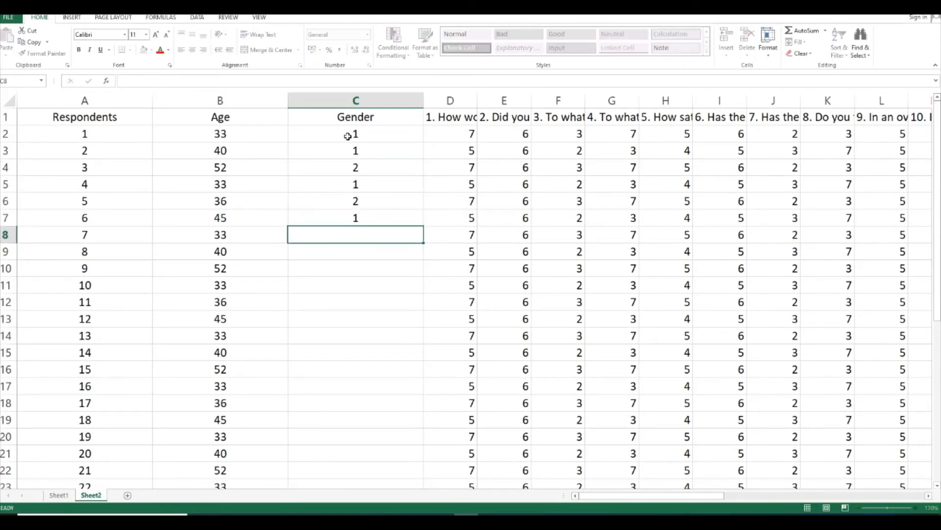
type("2")
key("Return")
type("2")
key("Return")
type("2")
key("Return")
type("1")
key("Return")
type("1")
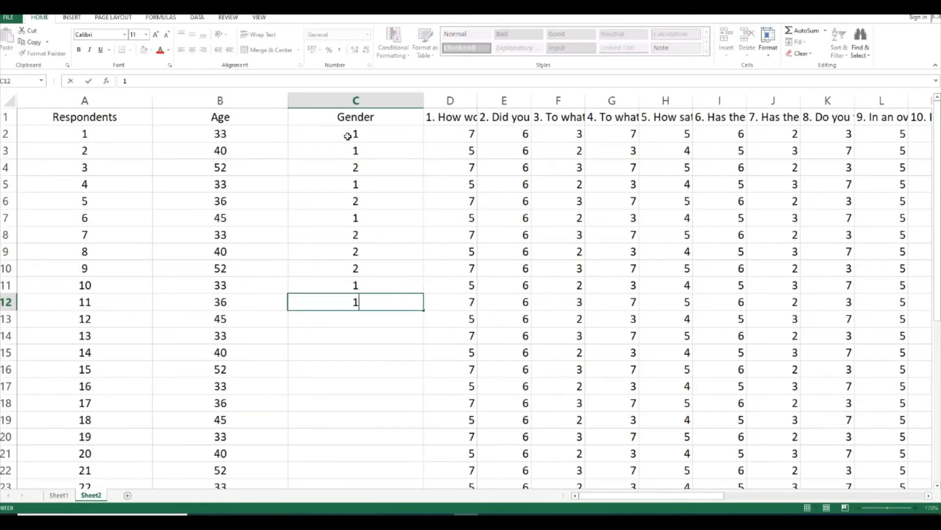
key("Return")
type("2")
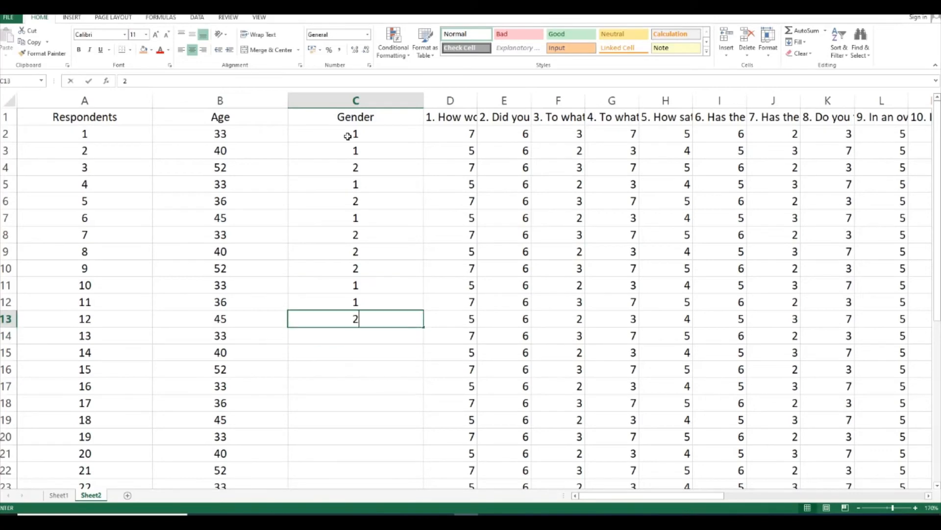
key("Return")
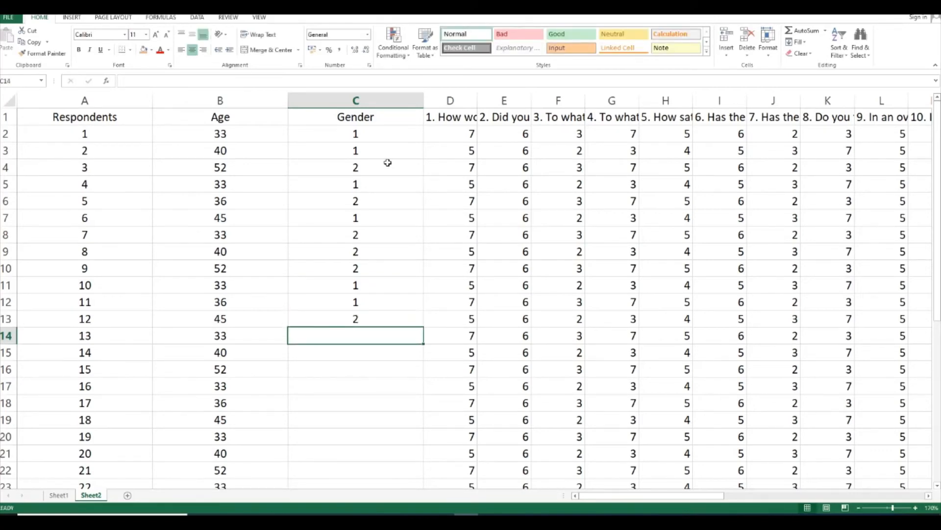
Copy the six gender codes in C2 to C7 and paste them into C14 to C31 for respondents 13 to 30
left_click_drag(382, 130, 387, 213)
key("ctrl+c")
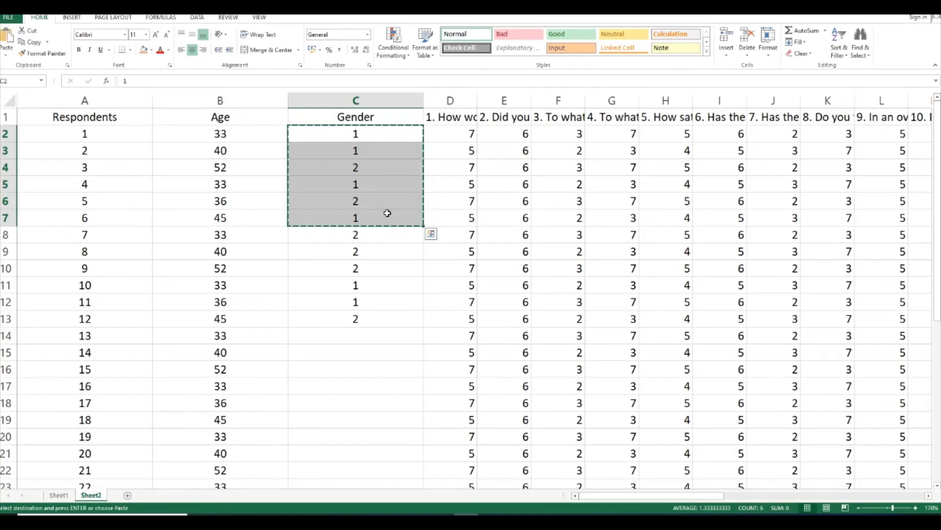
left_click(386, 339)
key("ctrl+v")
scroll(385, 338, "down", 4)
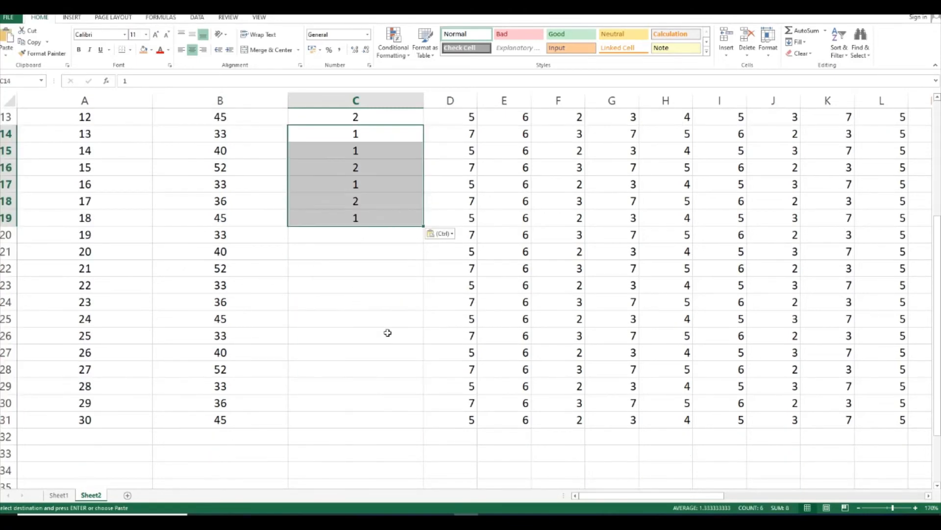
left_click_drag(367, 239, 386, 425)
key("ctrl+v")
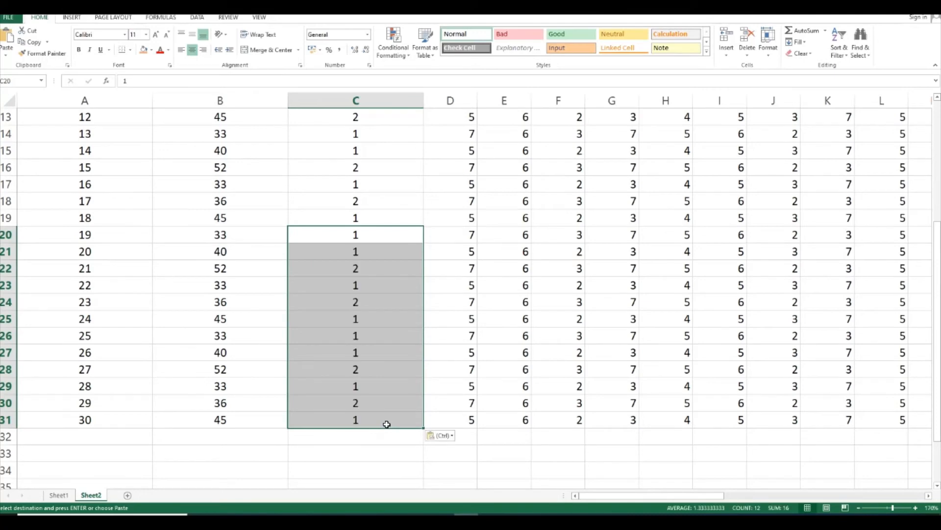
scroll(338, 196, "up", 4)
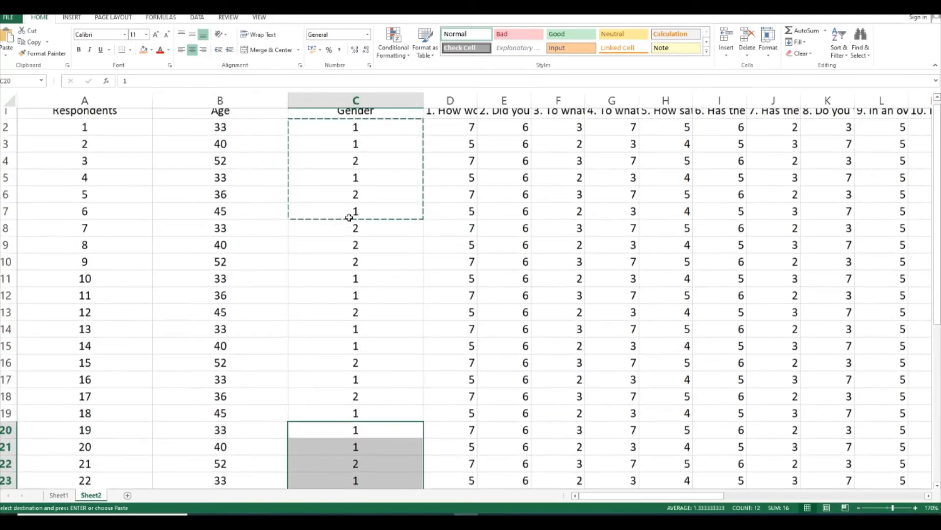
key("Escape")
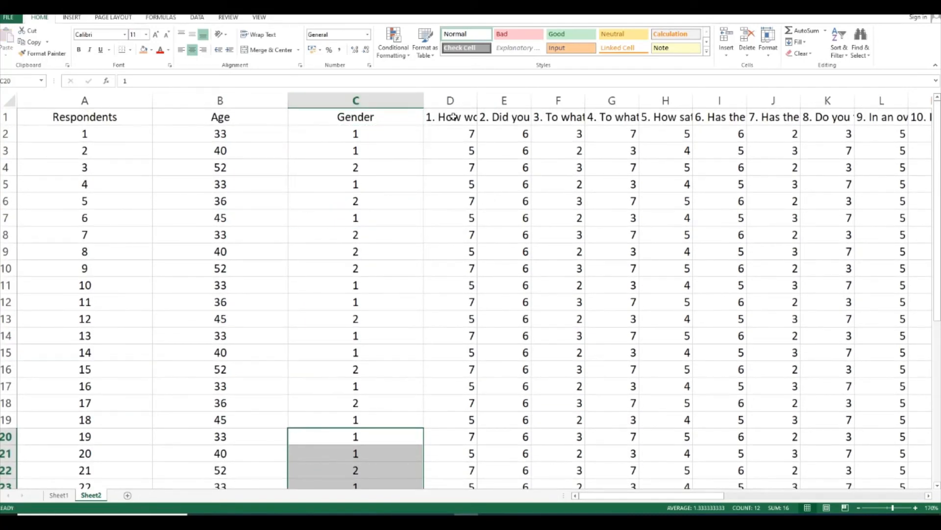
Insert a blank column D between Gender and question 1, and make it narrower than the Gender column
left_click(456, 100)
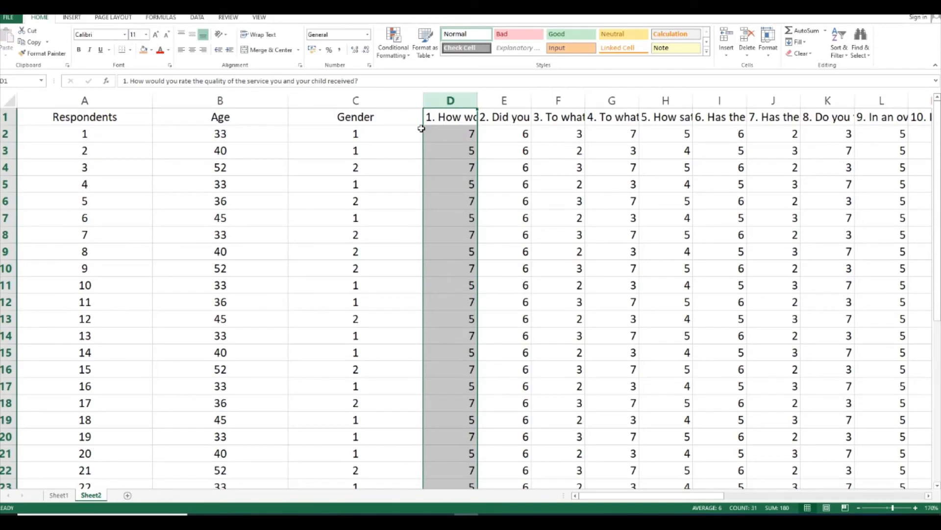
right_click(460, 100)
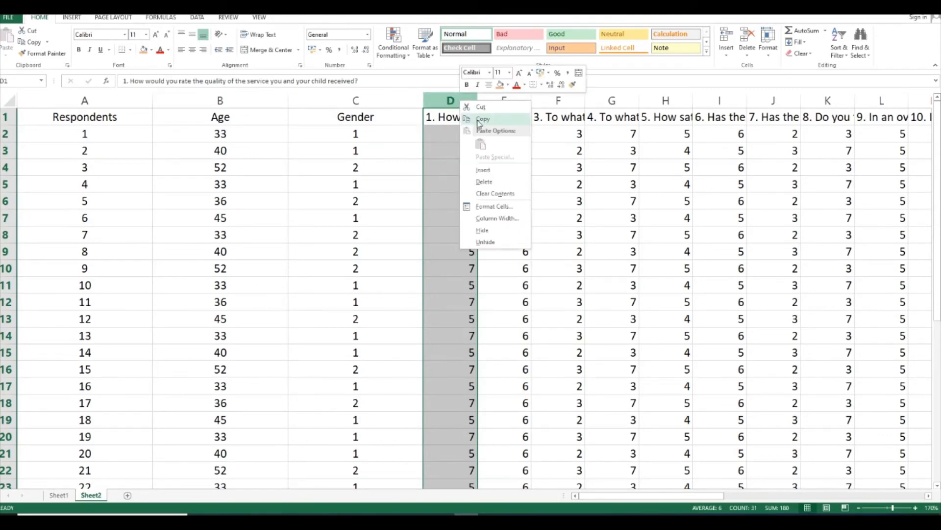
left_click(483, 170)
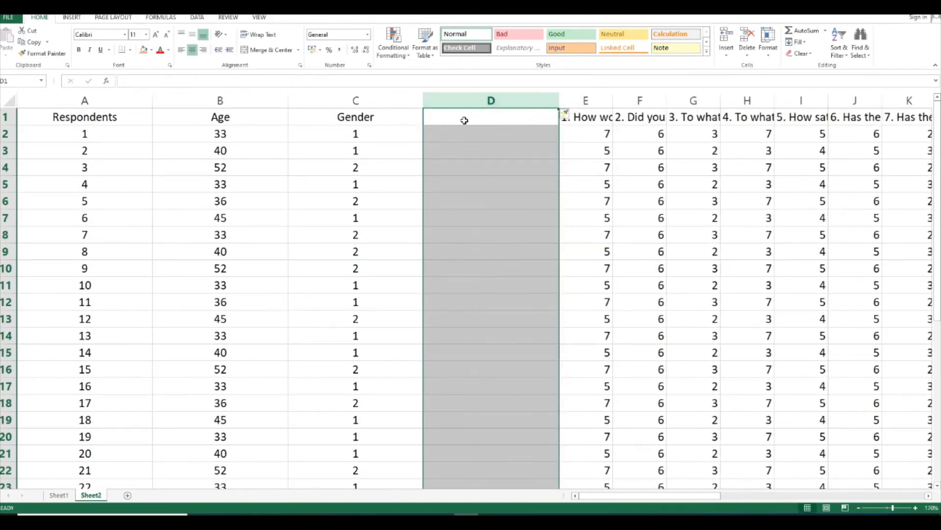
left_click(464, 120)
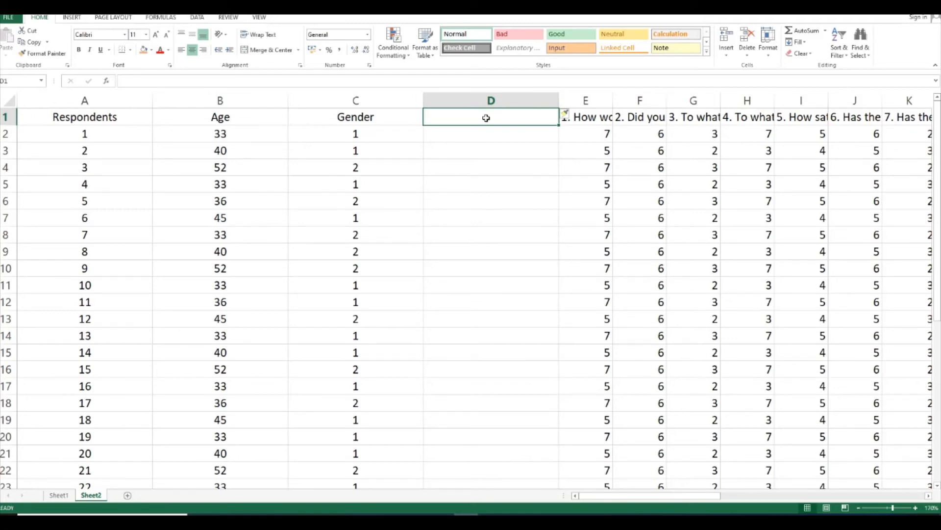
left_click_drag(559, 99, 517, 99)
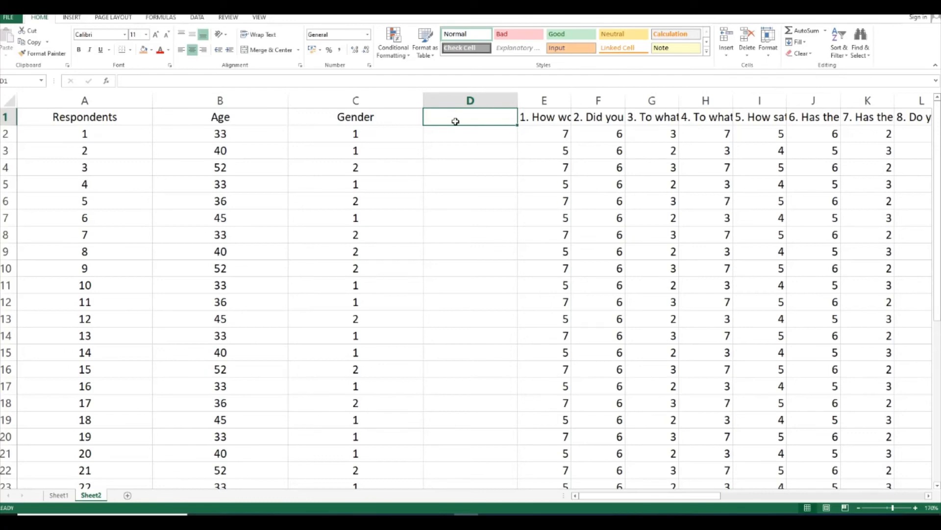
Enter the heading Working status in cell D1
type("Wor")
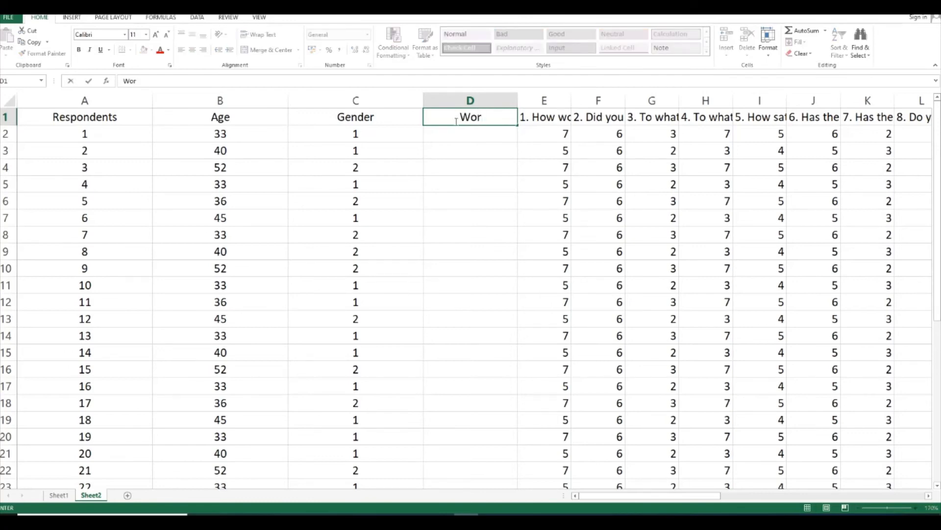
type("k status")
key("Return")
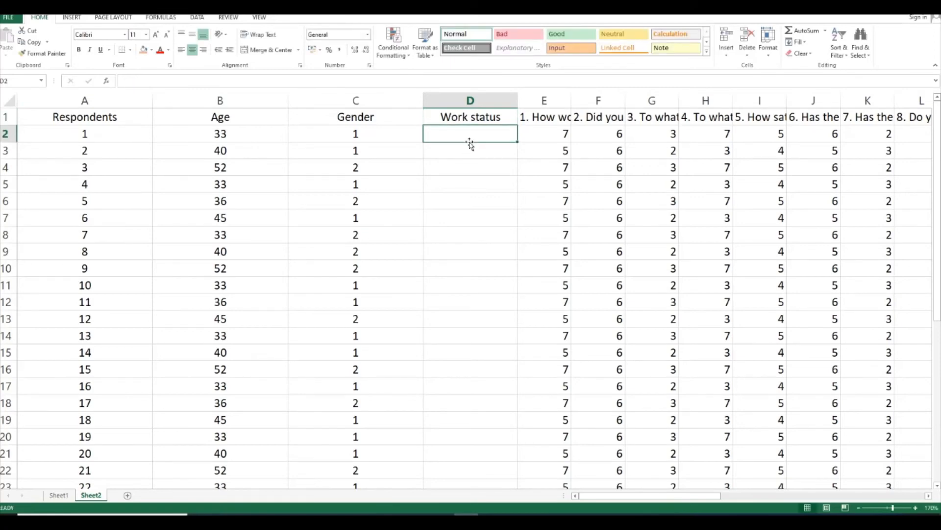
double_click(470, 118)
type("ing")
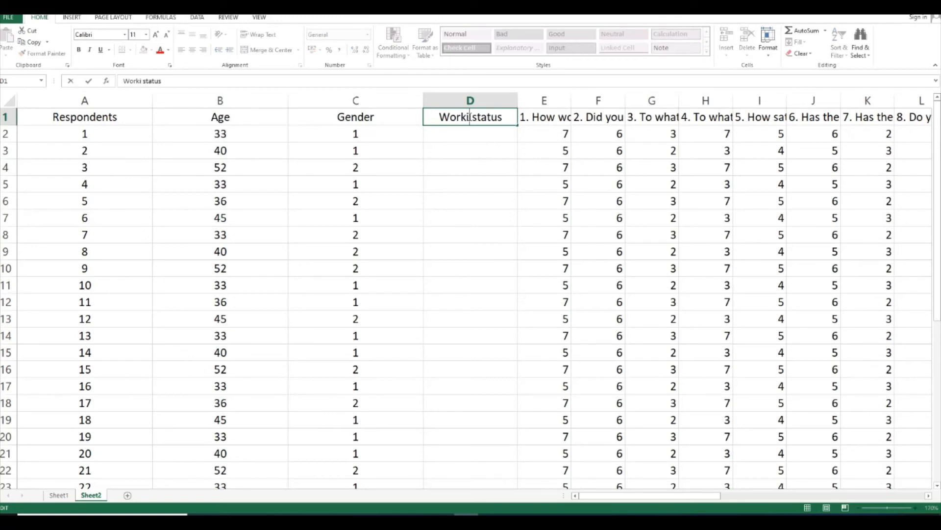
left_click(470, 135)
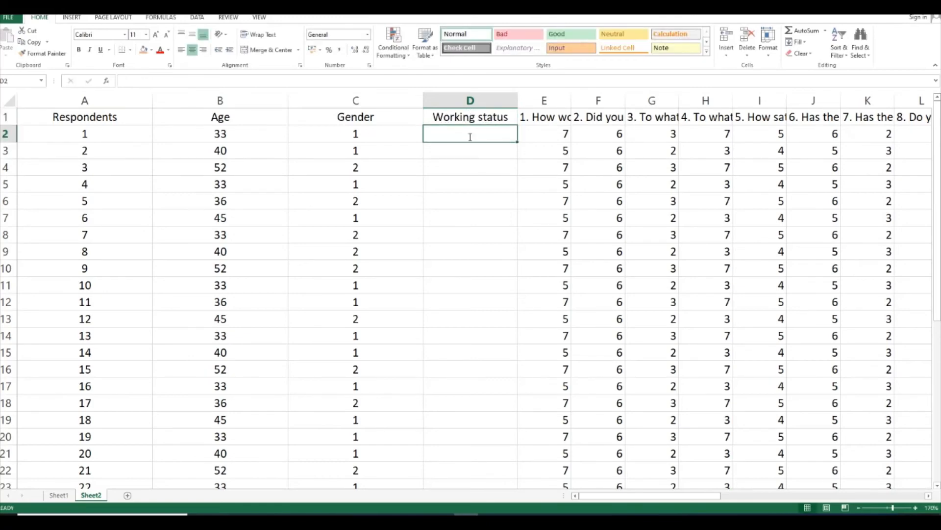
Enter the working status codes 1, 0, 1, 0, 0, 0, 1 and 0 for respondents 1 to 8 in cells D2 to D9
type("1")
key("Return")
type("0")
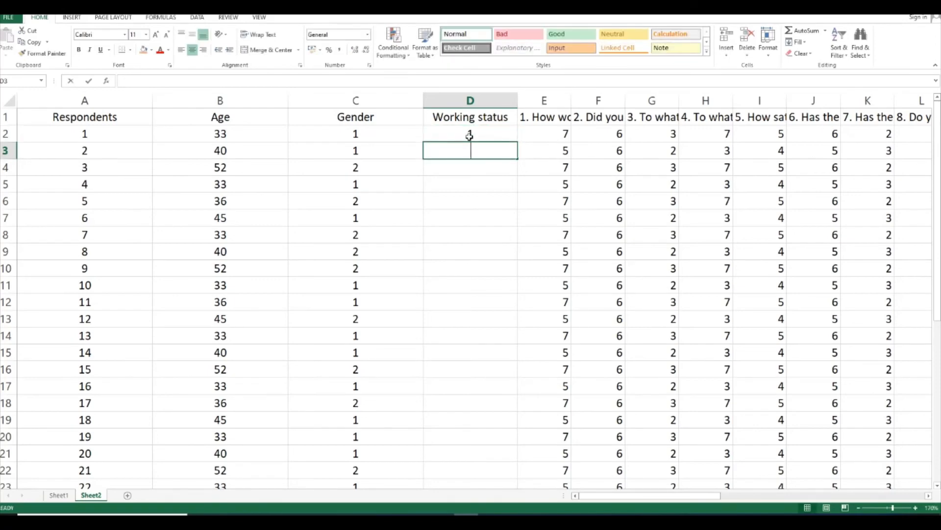
key("Return")
type("1")
key("Return")
type("0")
key("Return")
type("0")
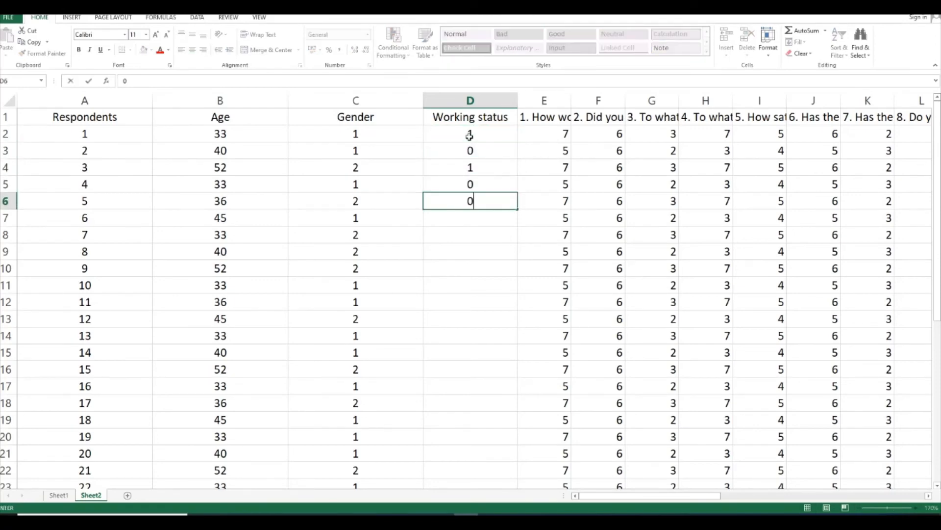
key("Return")
type("0")
key("Return")
type("1")
key("Return")
type("0")
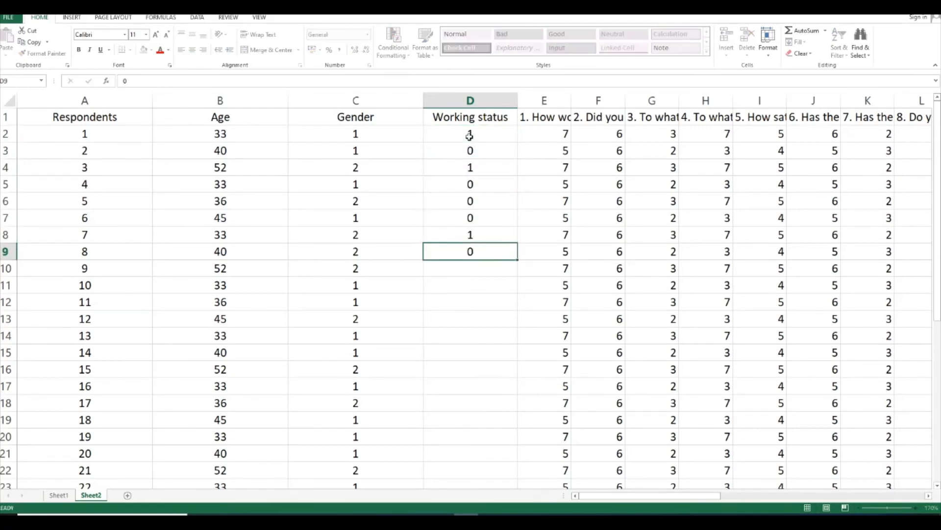
key("Return")
Try to autofill the working status codes from D4 to D9 down through row 31
left_click_drag(471, 151, 489, 256)
left_click(490, 256)
left_click_drag(474, 176, 521, 464)
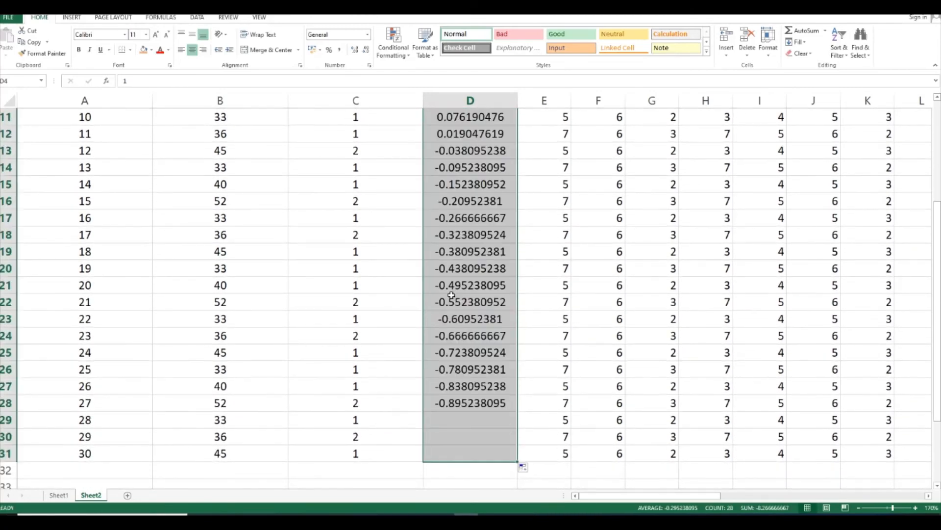
scroll(451, 294, "up", 3)
scroll(451, 294, "up", 1)
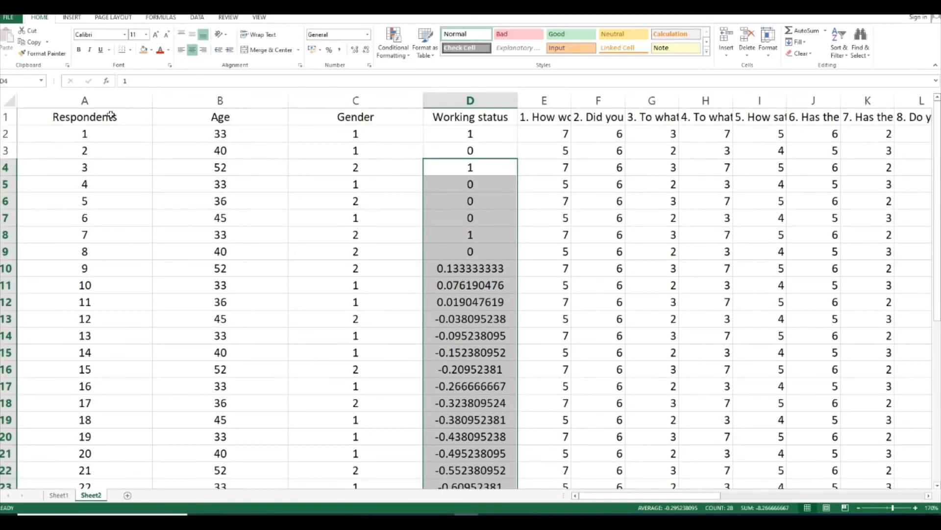
left_click(486, 234)
Copy D1 to D9, including the Working status heading, and paste the block over the values starting at D10
left_click_drag(450, 125, 460, 246)
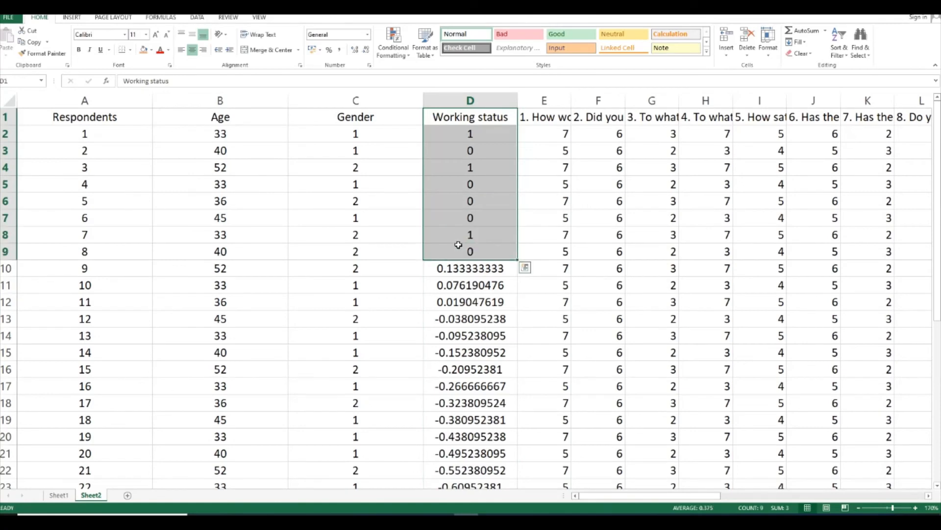
key("ctrl+c")
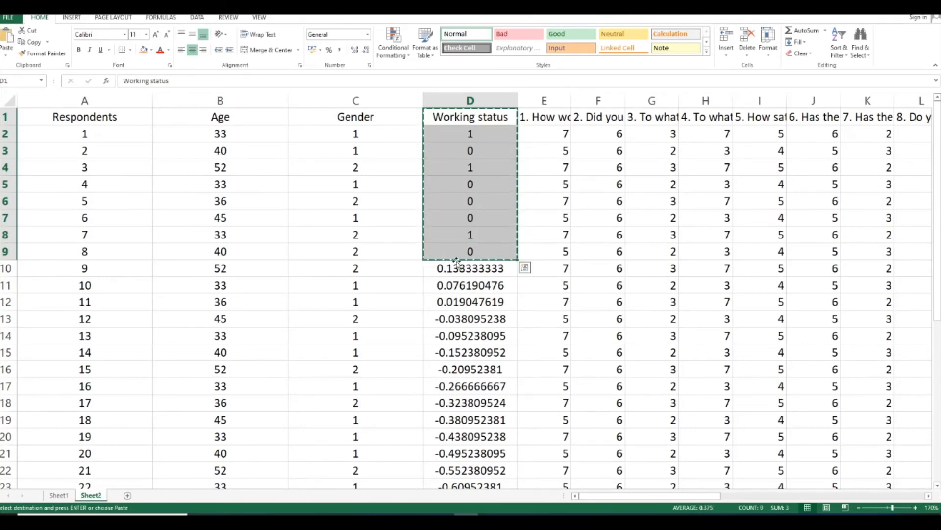
left_click_drag(457, 268, 474, 467)
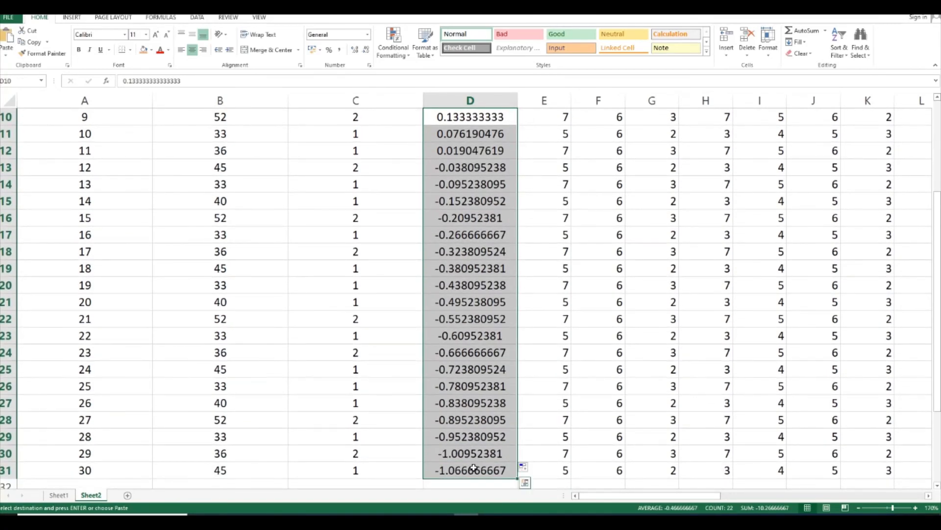
key("ctrl+v")
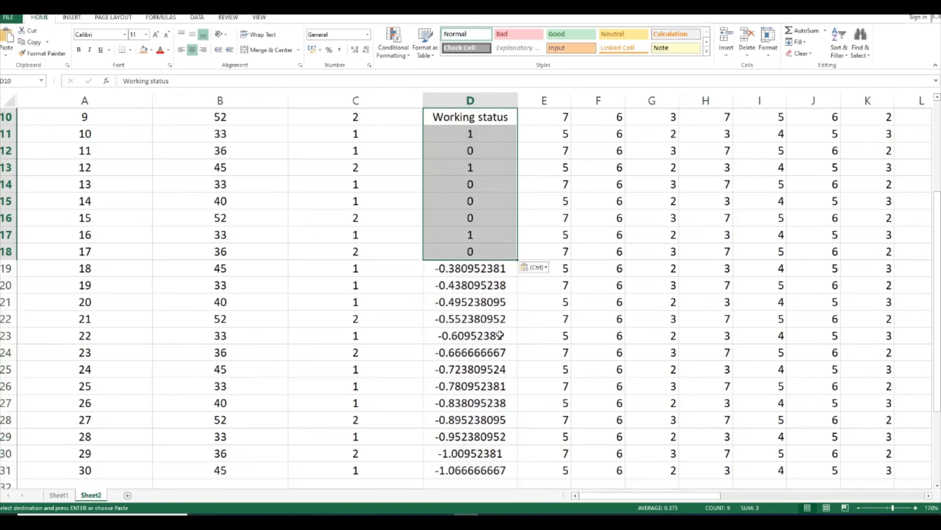
scroll(501, 334, "up", 3)
scroll(466, 365, "down", 2)
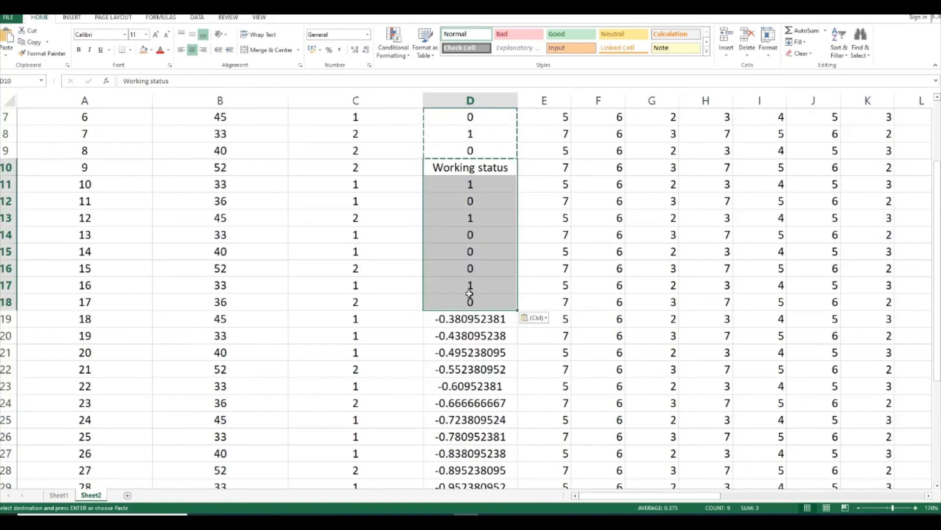
Replace the duplicated Working status heading in D10 with the code 0
left_click(470, 215)
left_click(472, 169)
key("Delete")
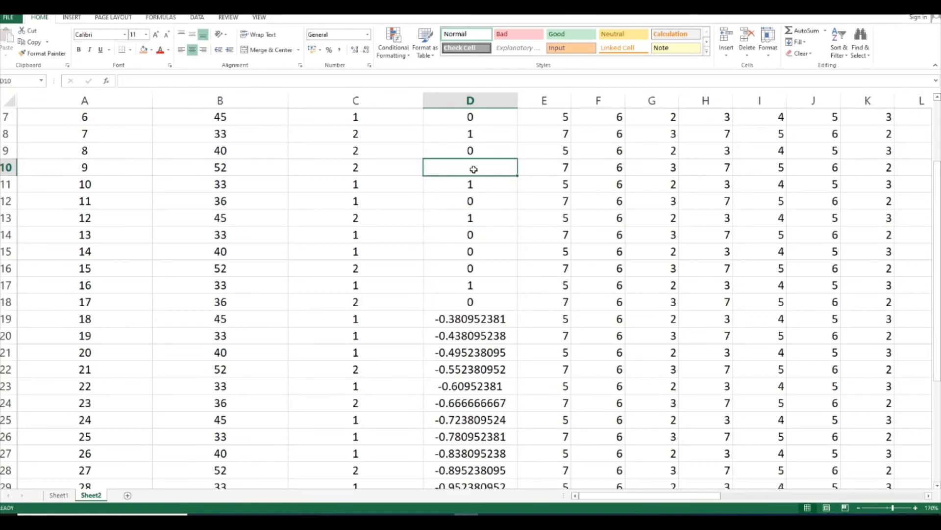
type("0")
key("Return")
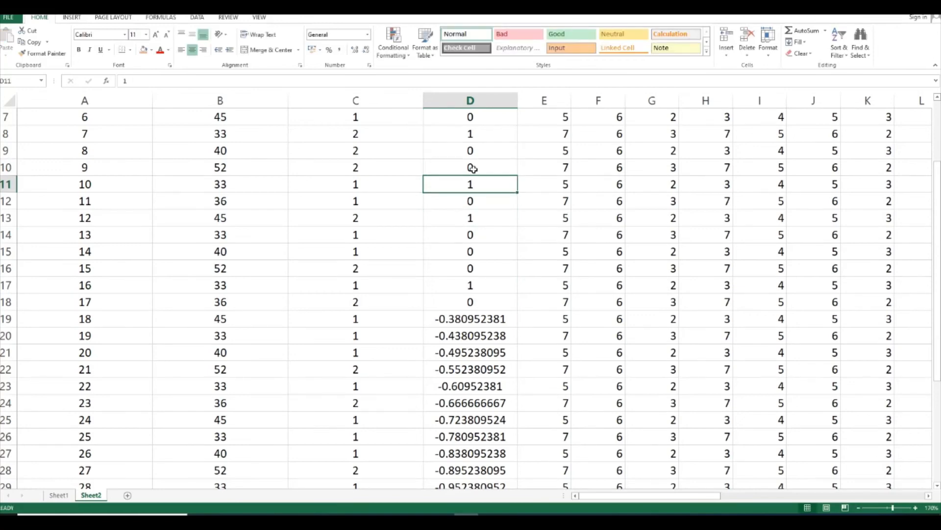
Copy the eight working status codes in D10 to D17 and paste them over the values starting at D18 and again at D26
left_click_drag(473, 168, 472, 279)
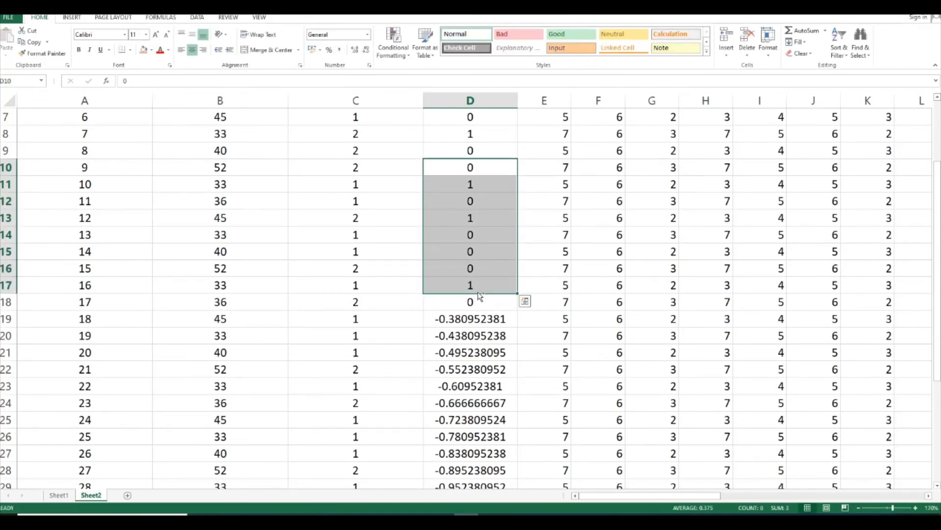
key("ctrl+c")
left_click_drag(493, 302, 472, 473)
key("ctrl+v")
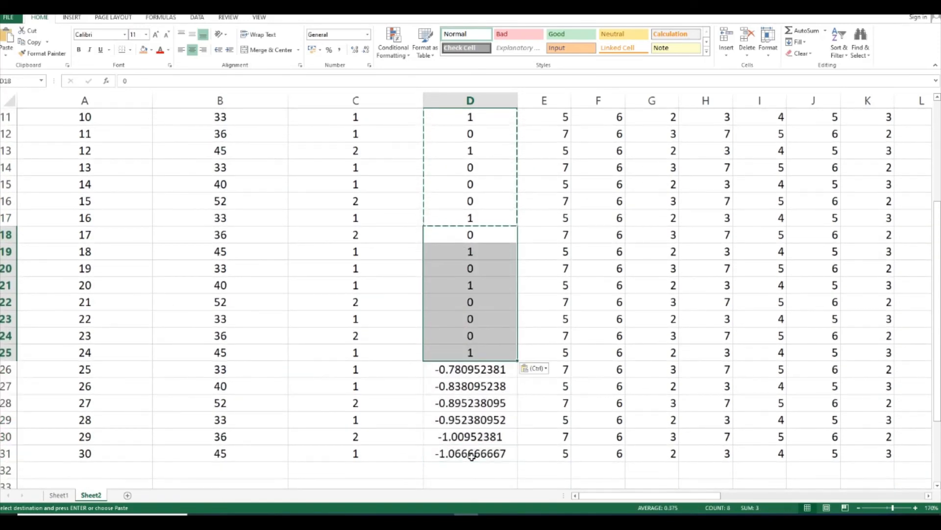
left_click_drag(449, 369, 473, 471)
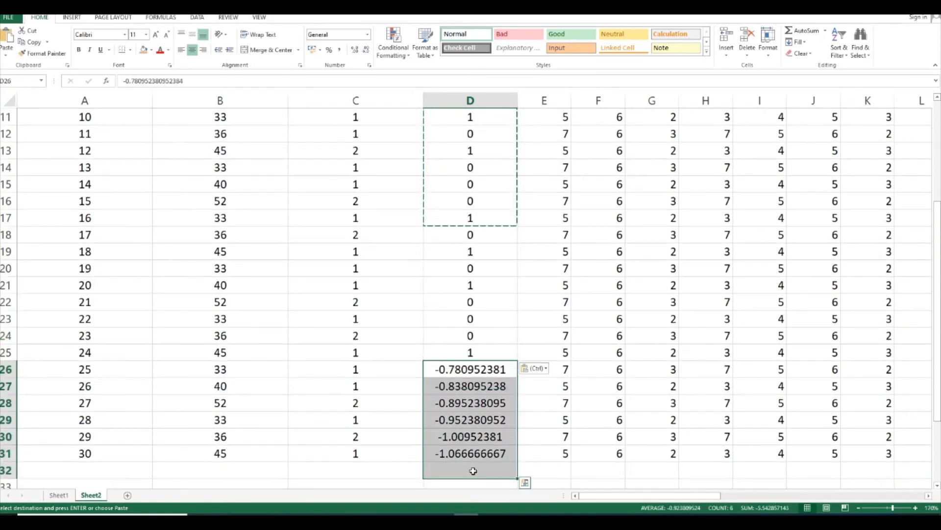
key("ctrl+v")
Clear the two surplus codes in D32 and D33 below respondent 30
scroll(486, 358, "down", 3)
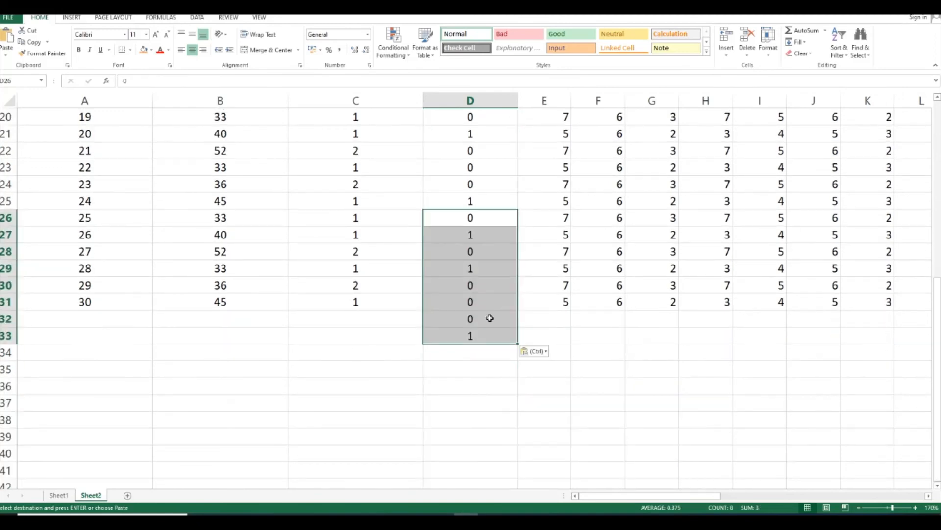
left_click_drag(473, 317, 474, 338)
key("Delete")
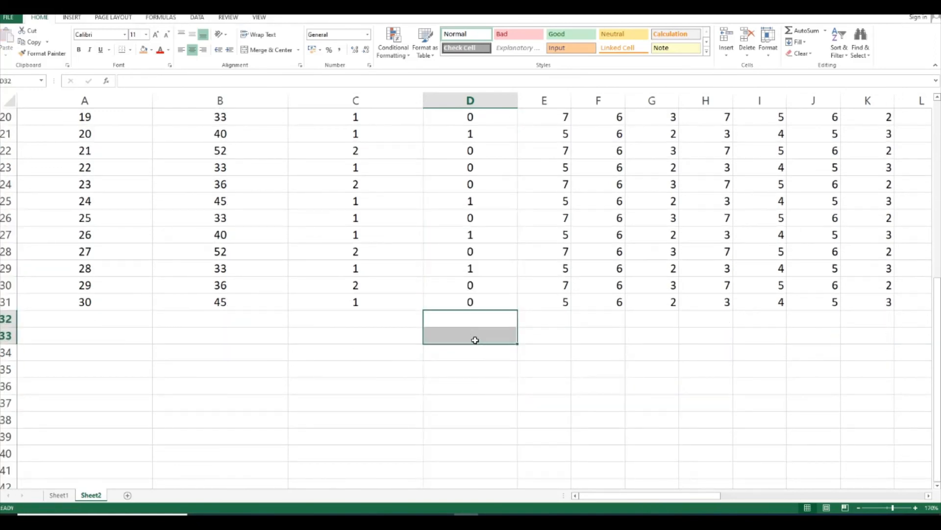
scroll(470, 235, "up", 6)
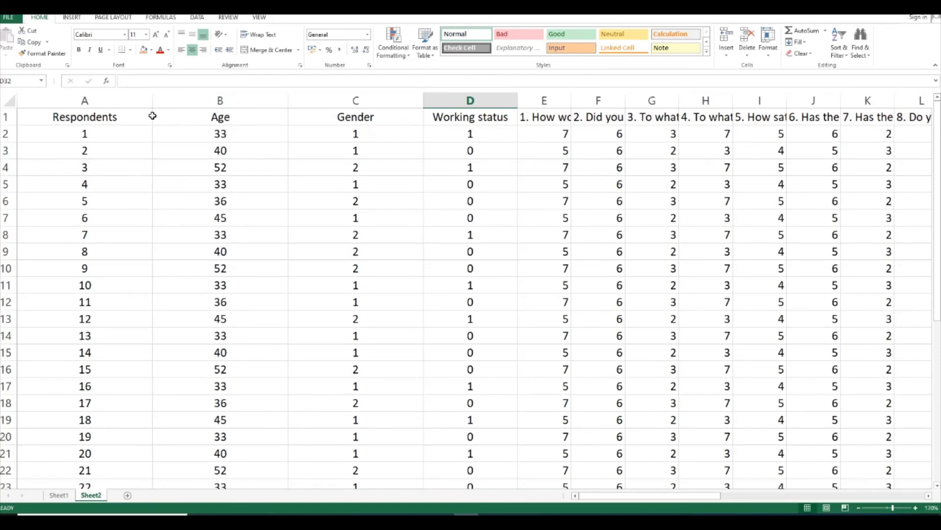
Switch to the Client Satisfaction Questionnaire PDF in the browser and copy the full text of question 14
left_click_drag(603, 496, 639, 495)
left_click_drag(644, 498, 614, 504)
left_click(345, 520)
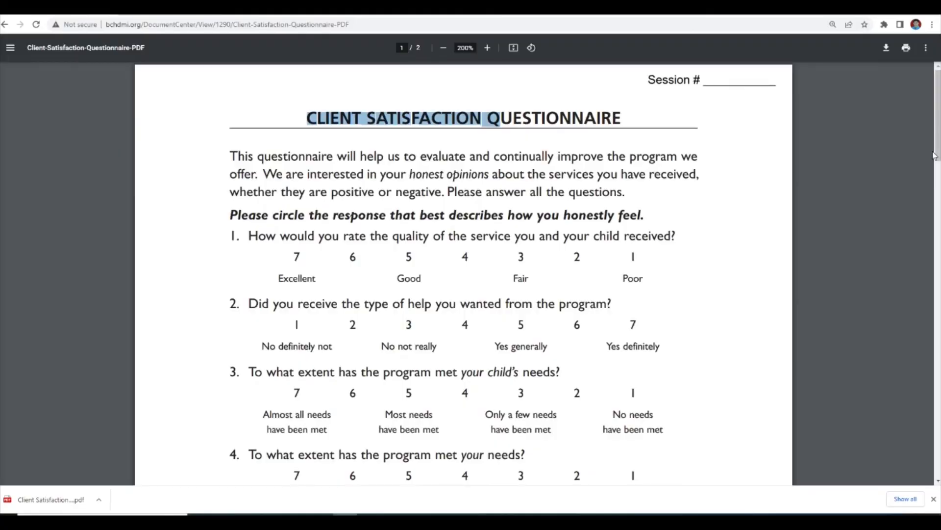
left_click_drag(934, 156, 935, 423)
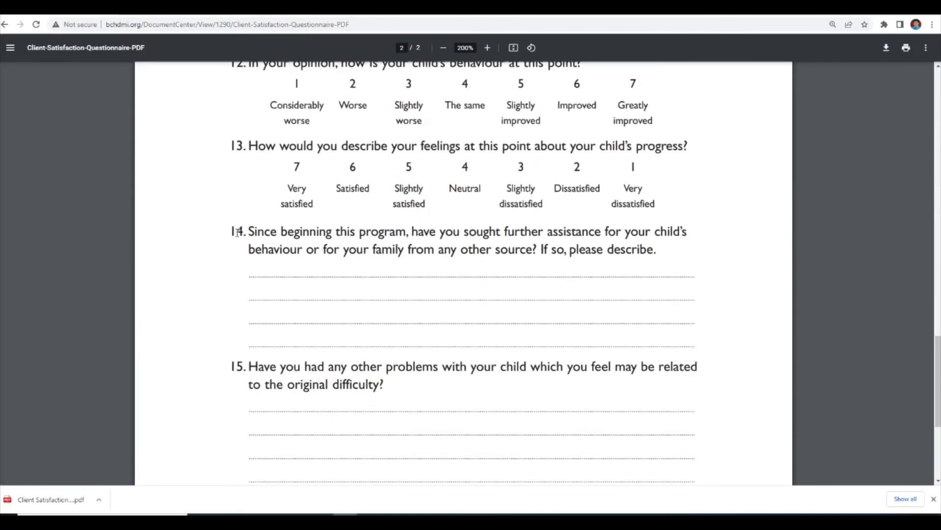
left_click_drag(233, 231, 659, 254)
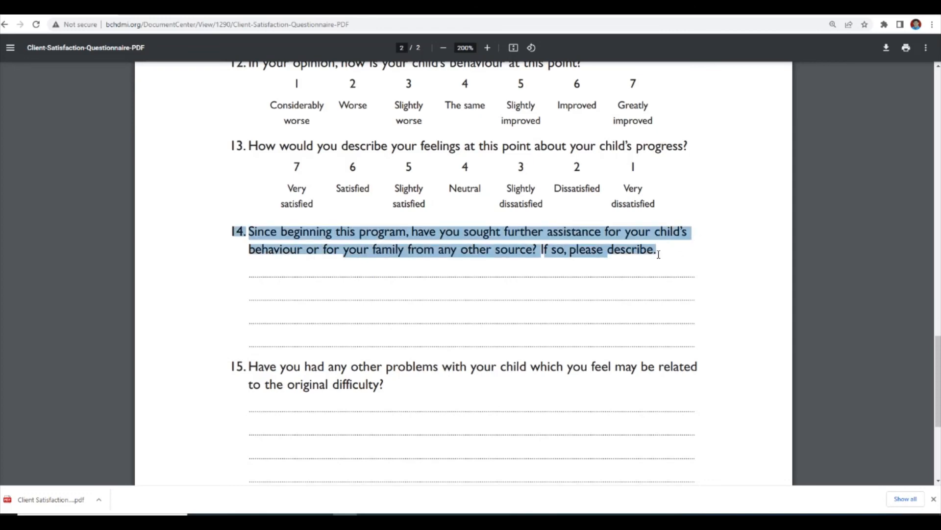
right_click(556, 233)
left_click(567, 244)
Return to the Excel sheet and paste the copied question 14 into R1 as the heading after question 13
left_click(466, 515)
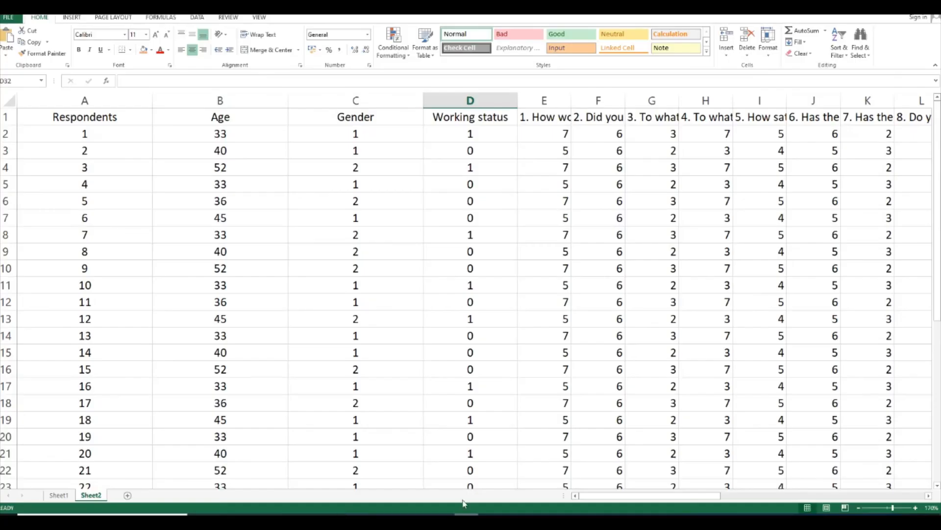
left_click_drag(692, 499, 755, 500)
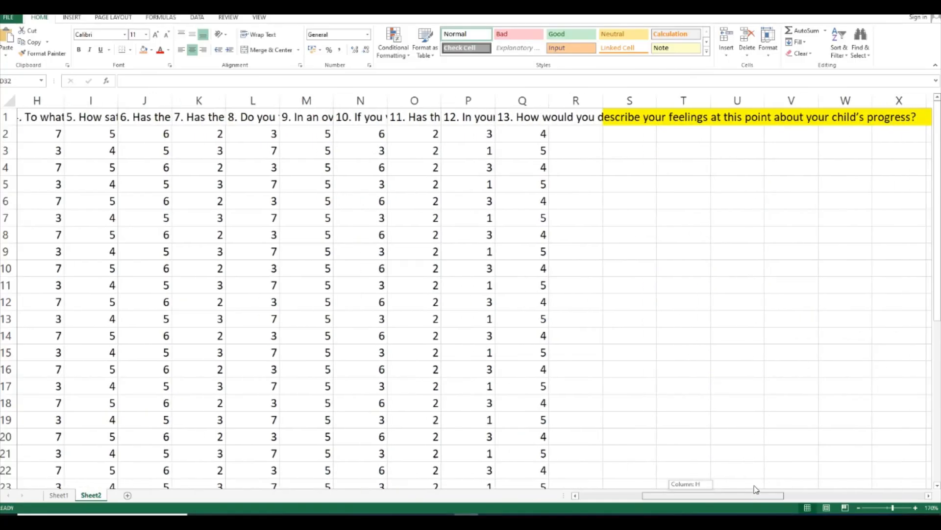
left_click(567, 118)
right_click(568, 117)
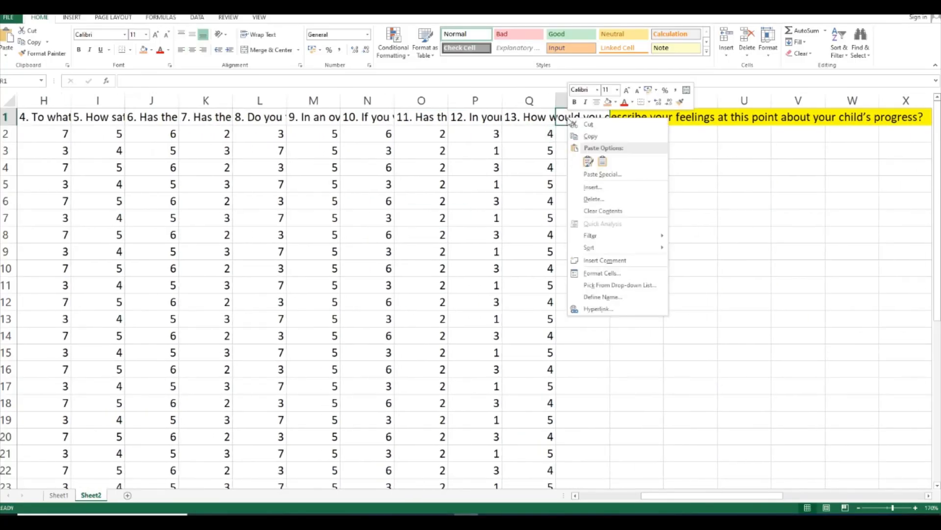
left_click(595, 161)
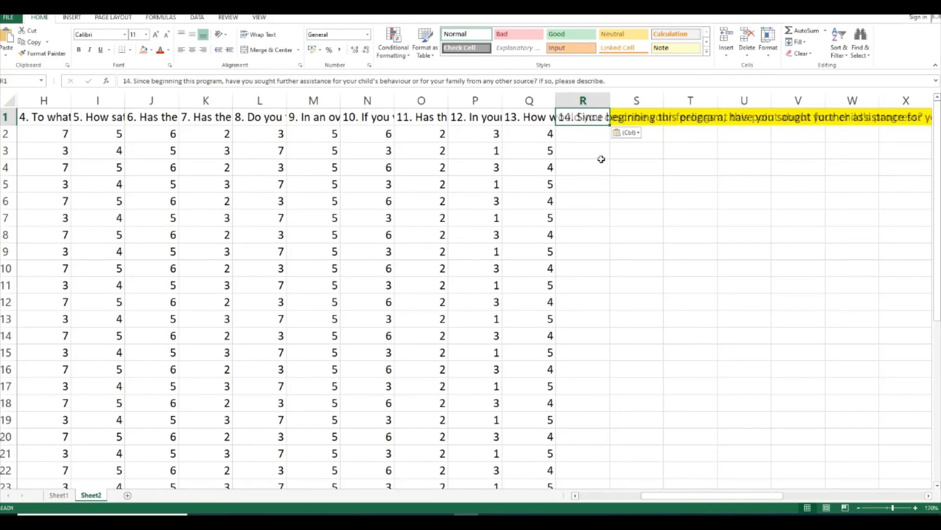
Enter "I am happy because they are very king and understanding" in R2 as respondent 1's answer to question 14
left_click(571, 137)
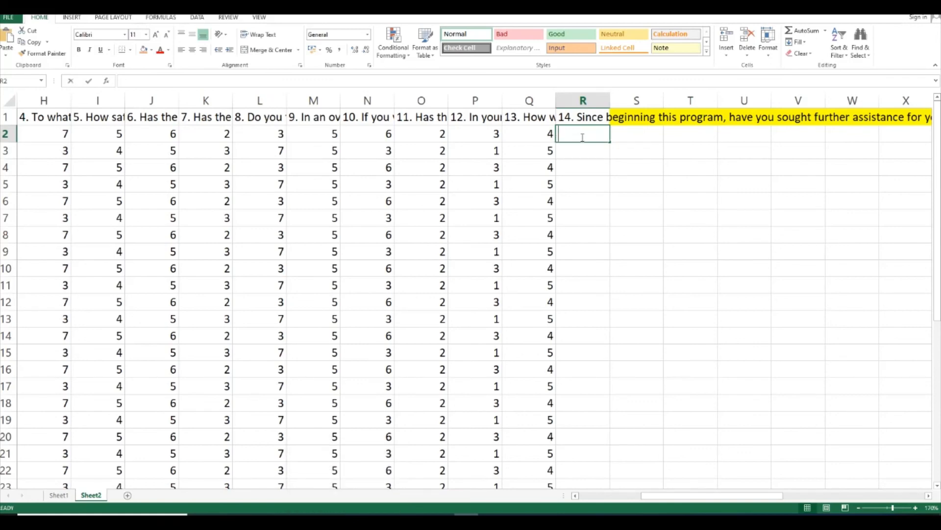
type("I am h")
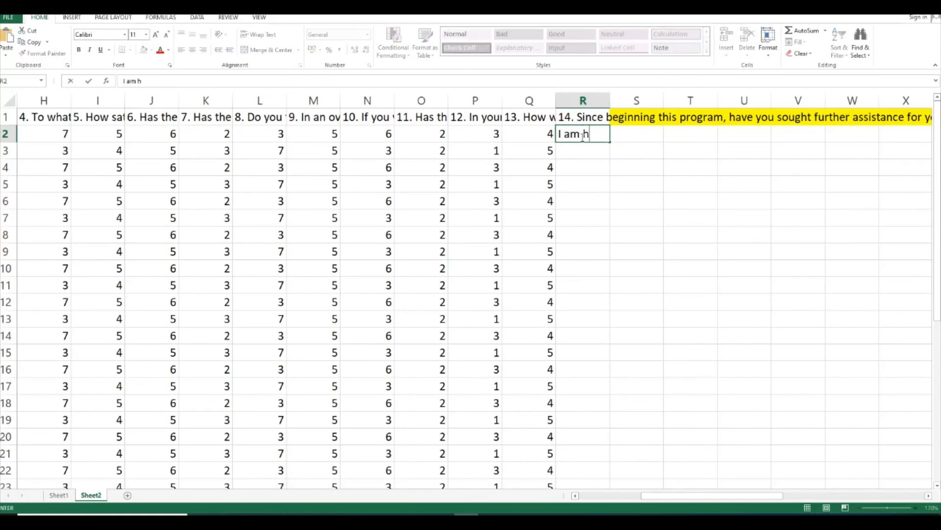
type("appy because the")
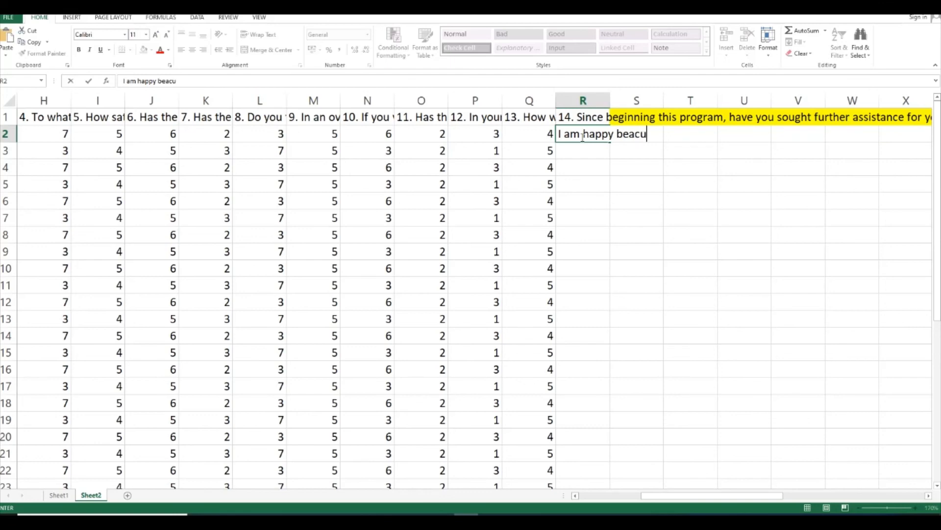
type("y are ")
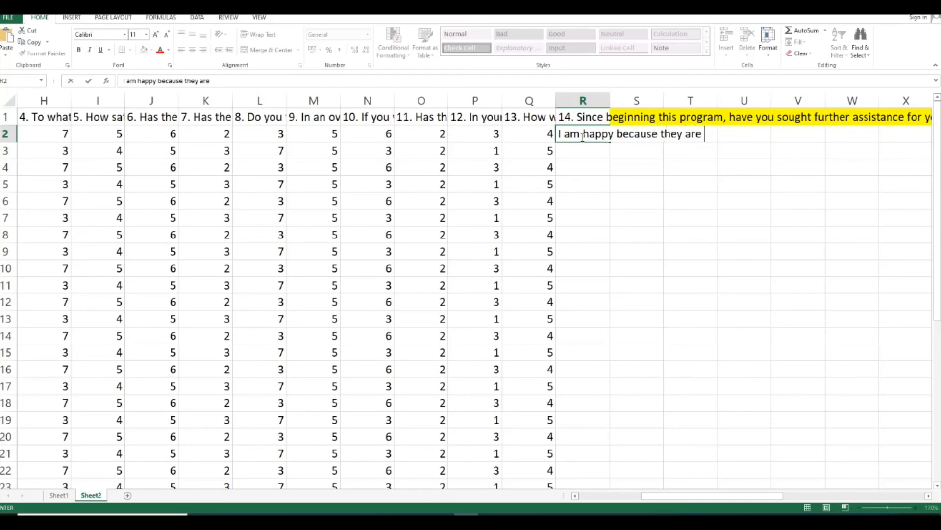
type("very king and ")
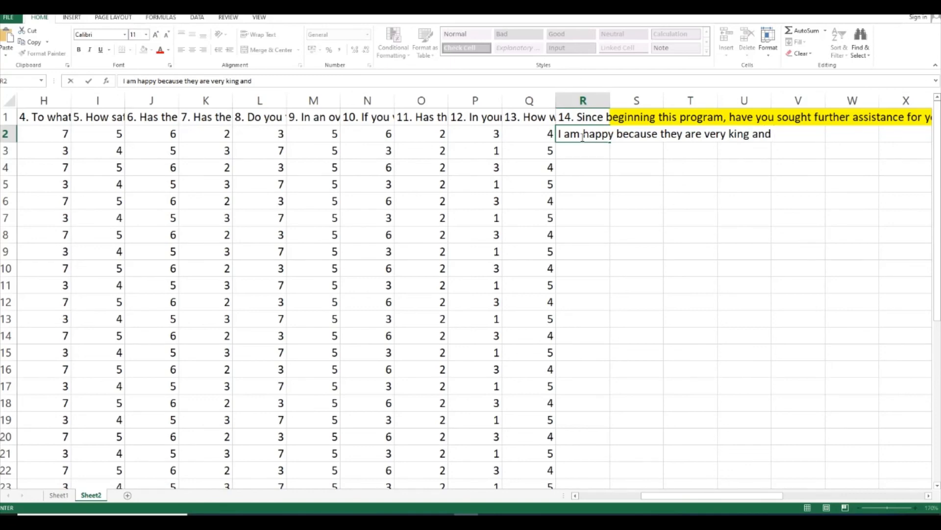
type("understa")
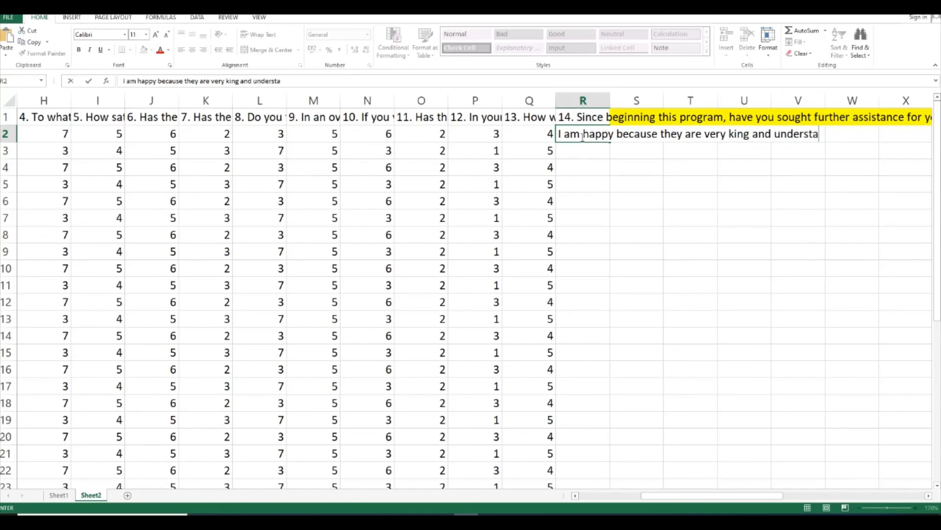
type("nding")
left_click(637, 157)
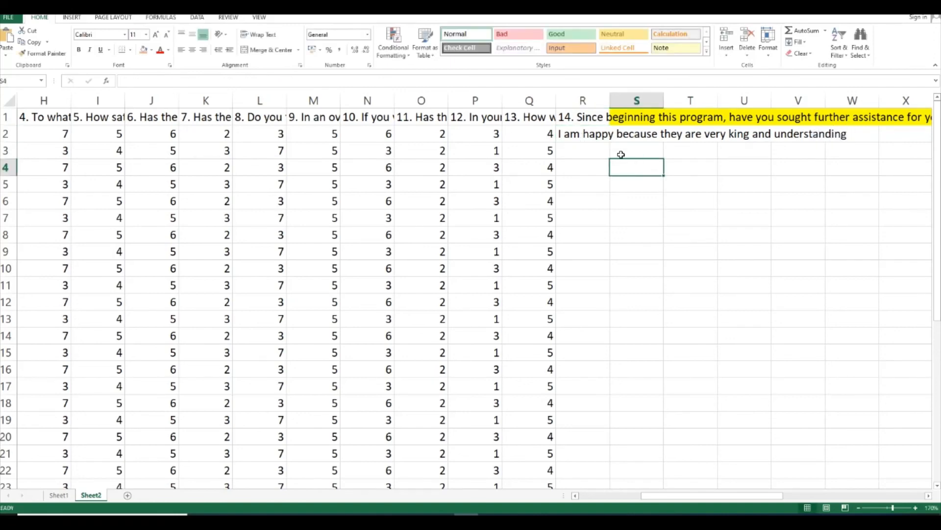
left_click(590, 133)
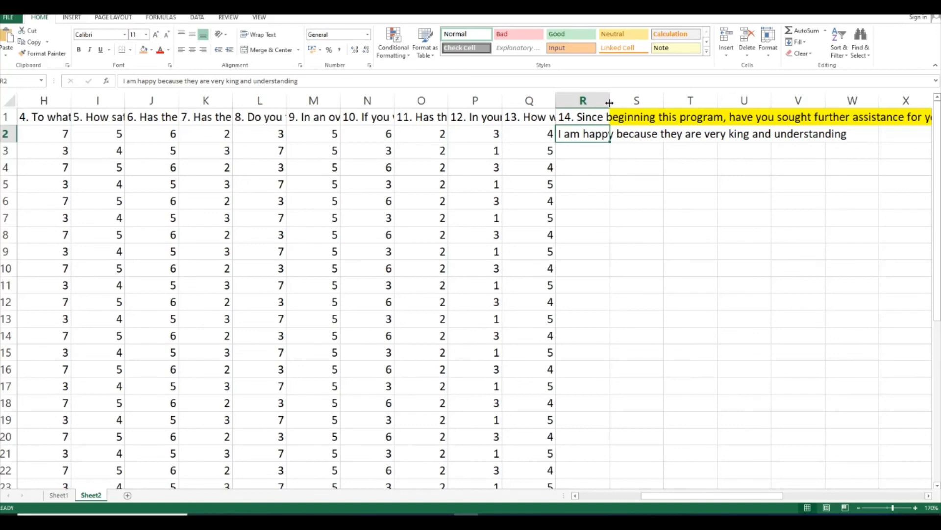
left_click(597, 183)
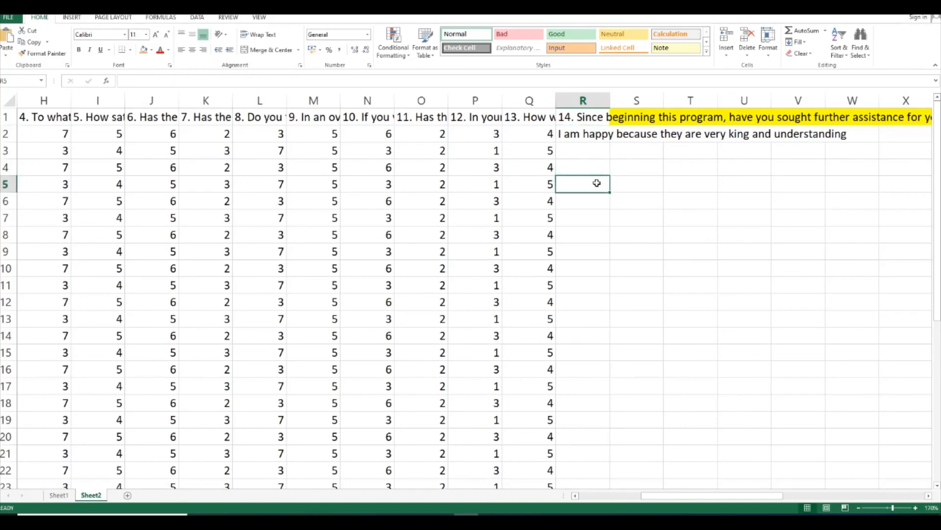
left_click(598, 133)
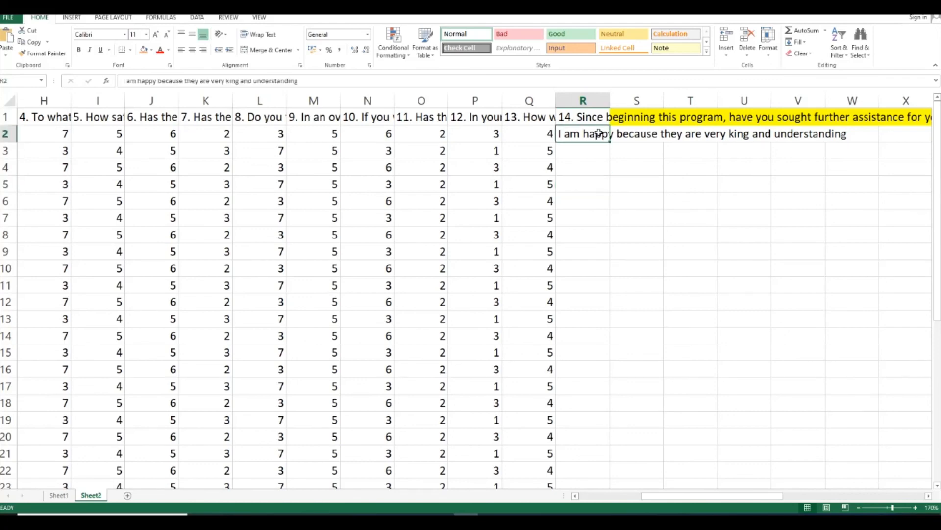